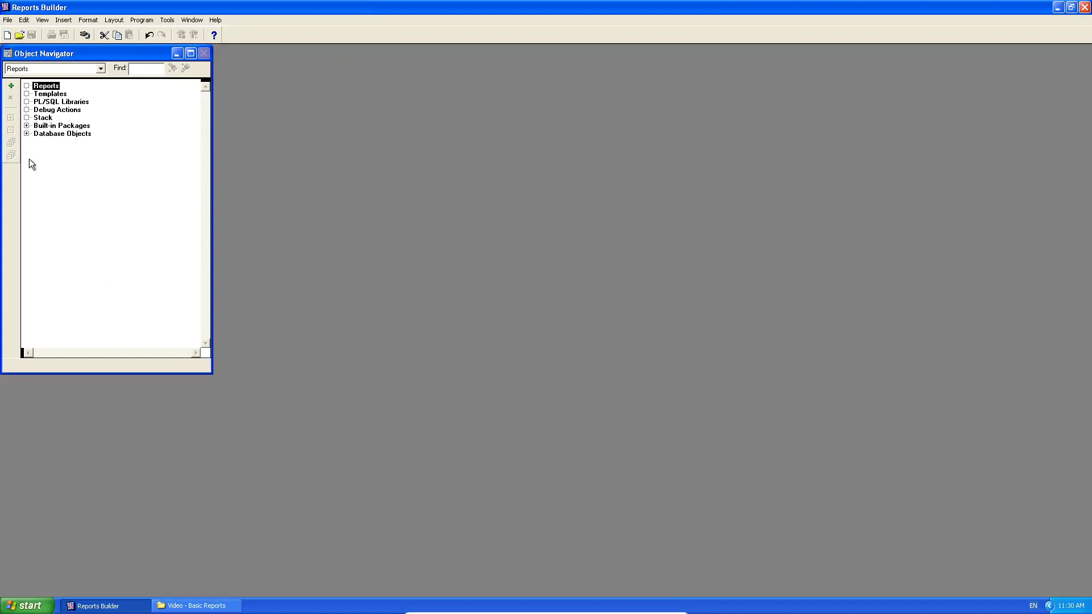
Start a new report with the Report Wizard, keeping both web and paper layouts
left_click(11, 85)
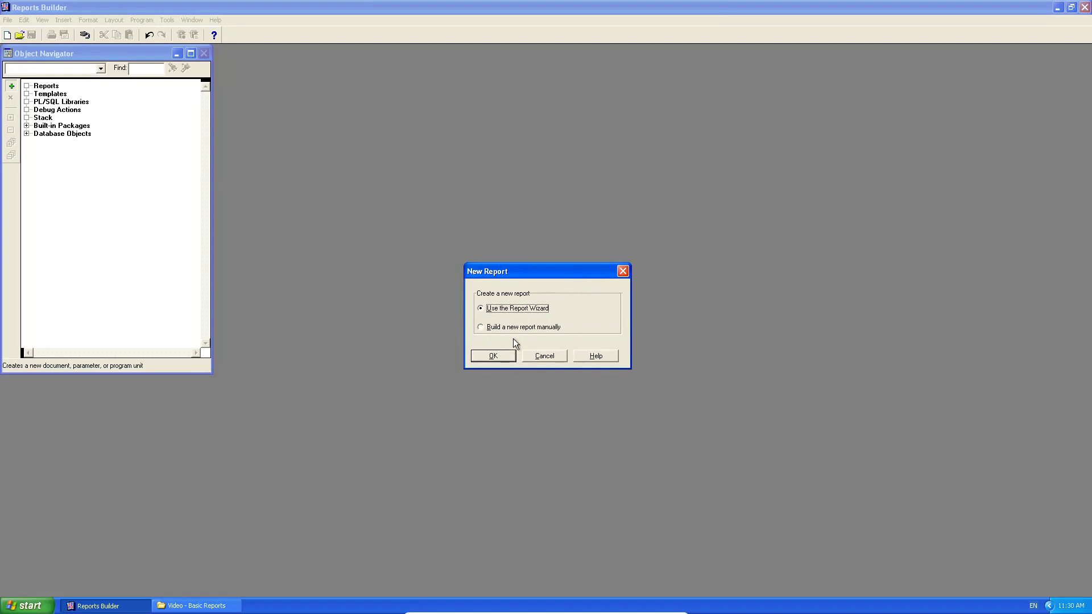
left_click(502, 356)
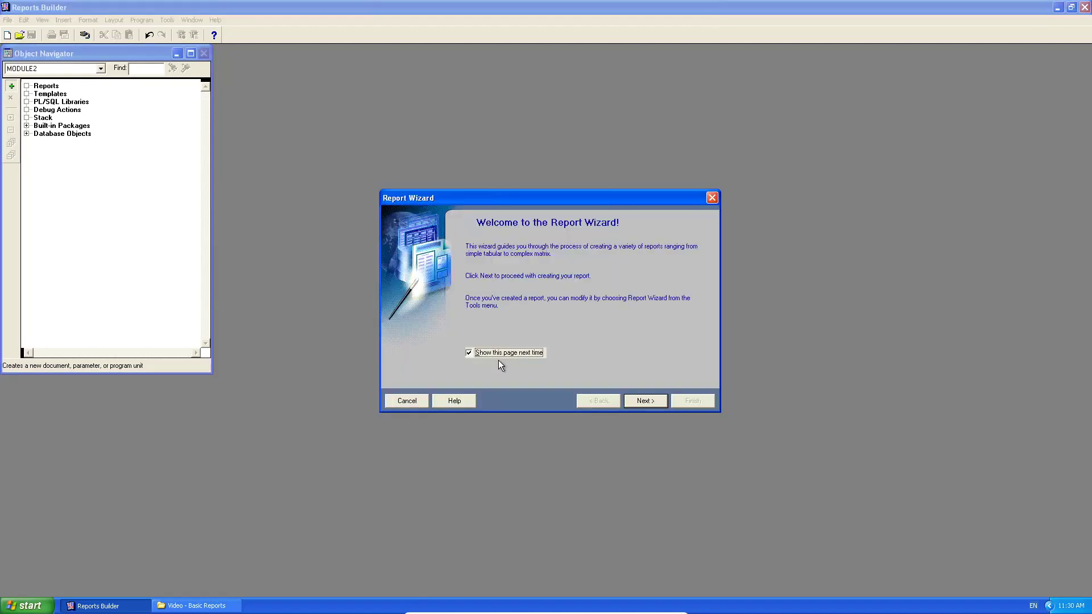
left_click(644, 401)
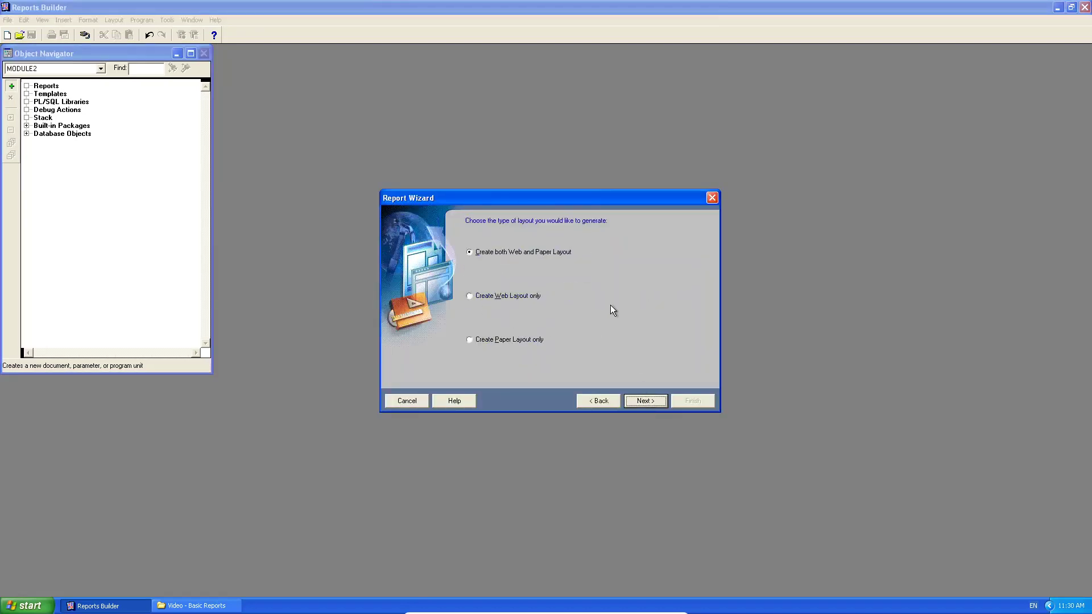
left_click(648, 400)
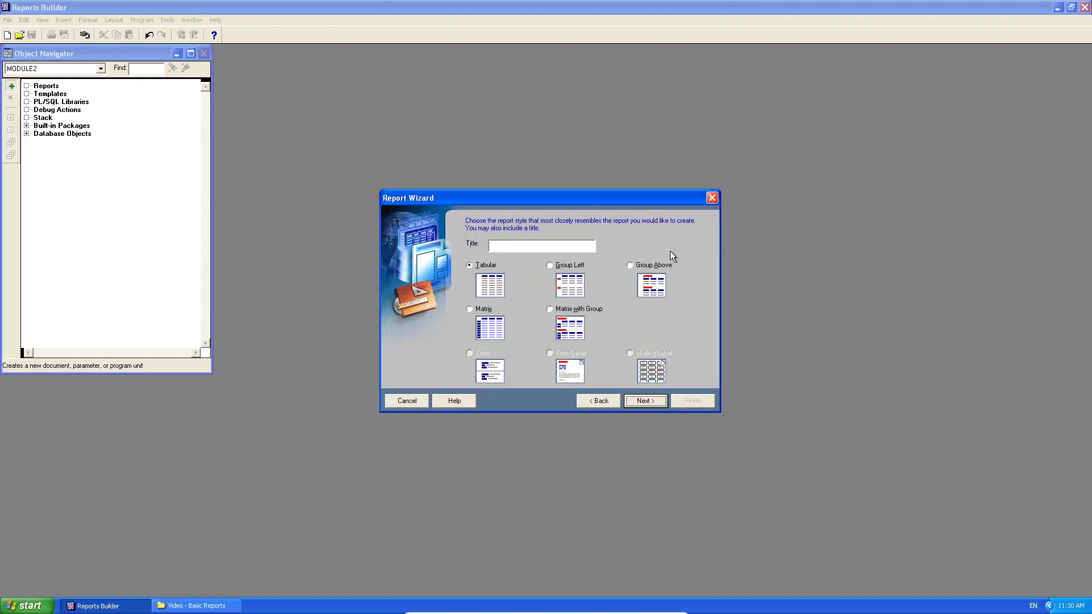
Choose Group Left style, title it 'Advisor Report', and use a SQL Query data source
left_click(570, 265)
left_click(542, 245)
type("Advisor Report")
key("Return")
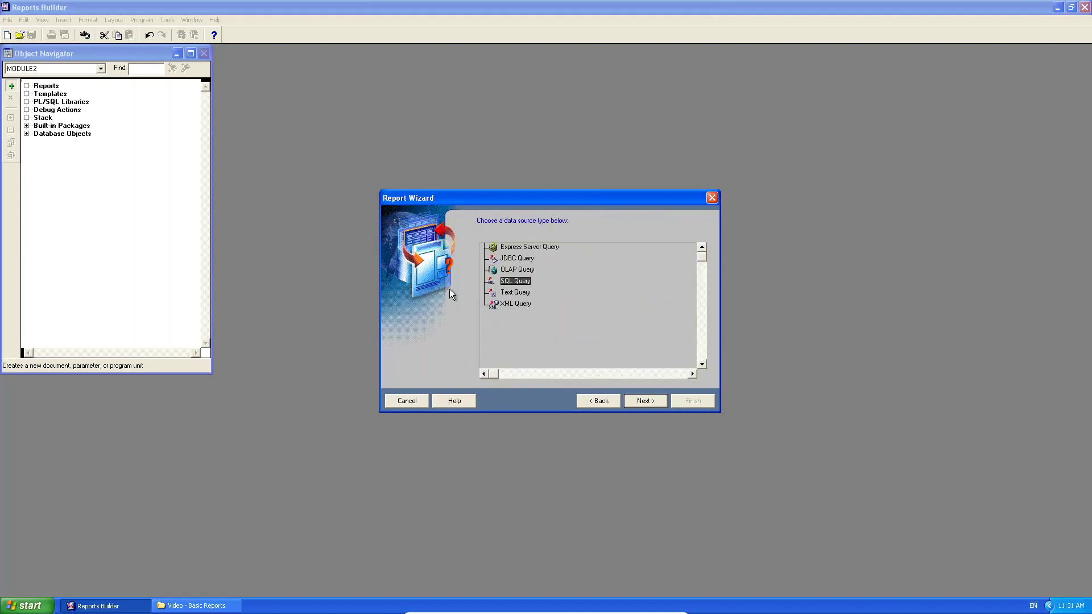
left_click(648, 405)
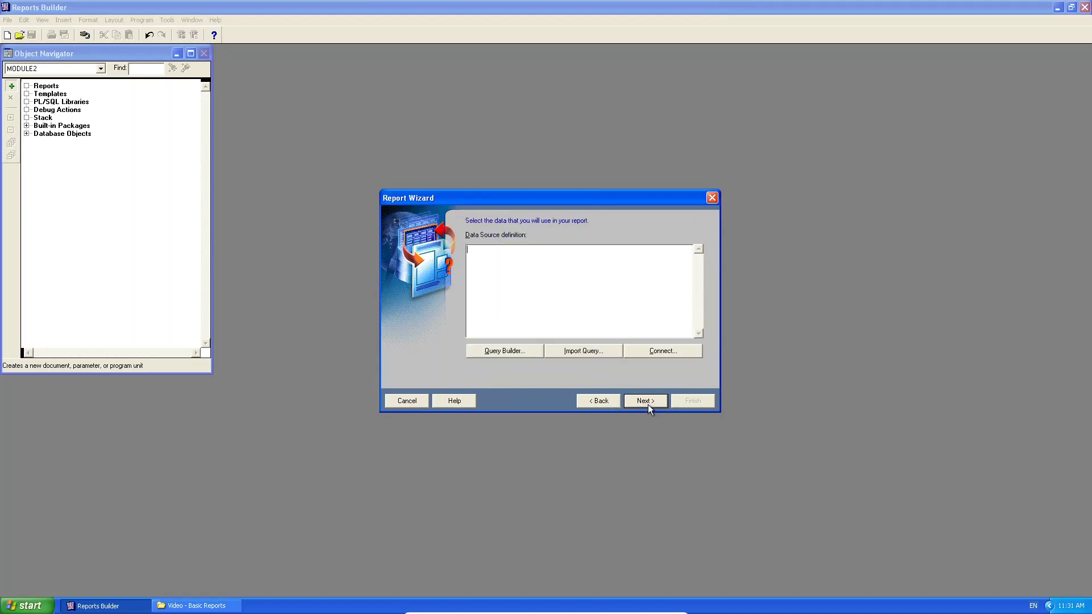
Add the FACULTY and STUDENT tables in Query Builder and spread them apart in a wider window
left_click(506, 351)
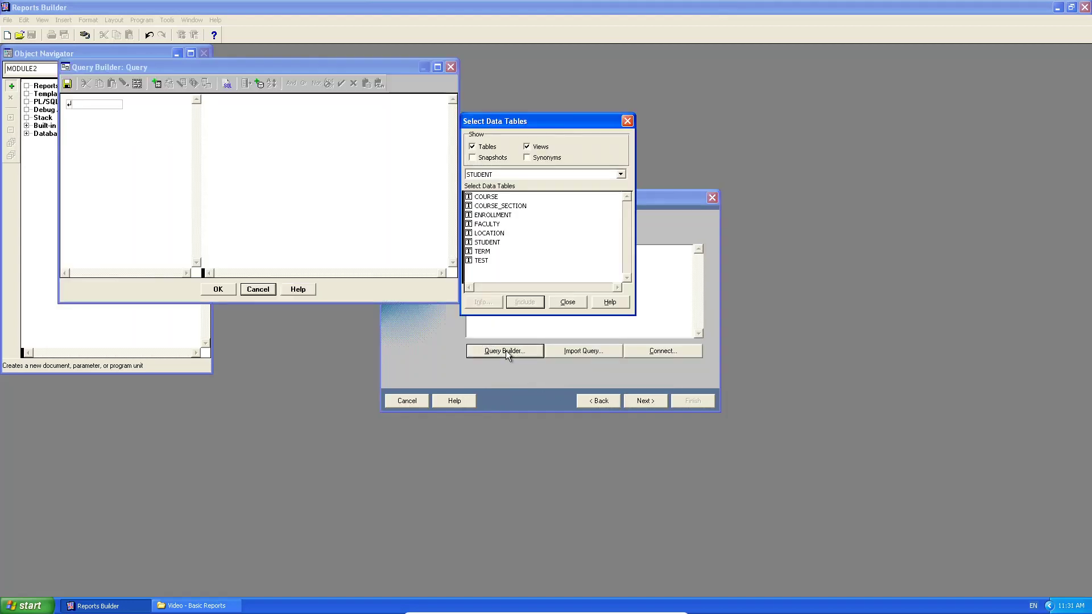
left_click(481, 225)
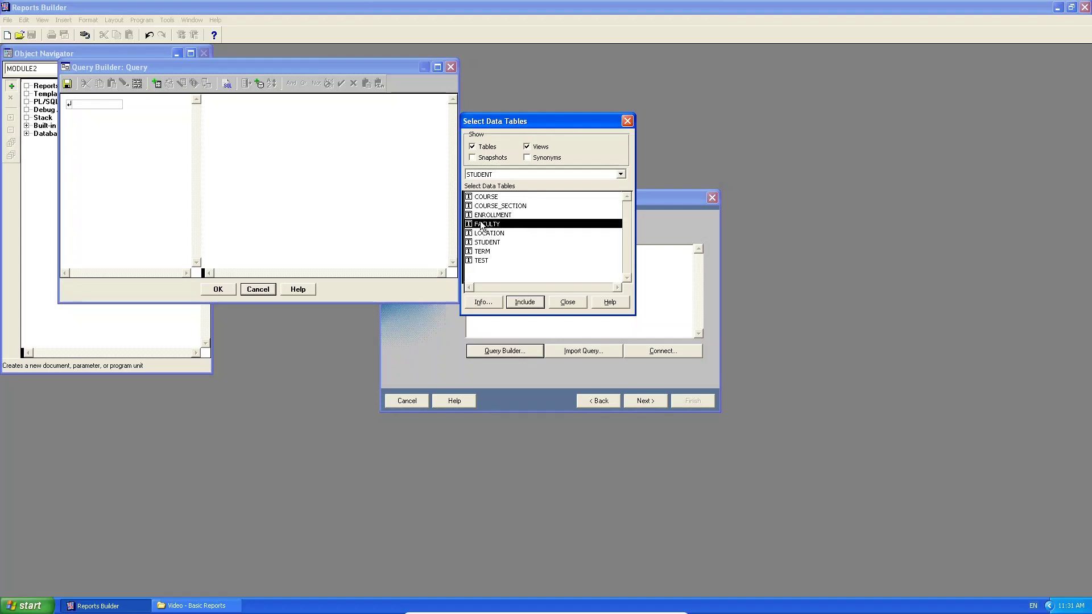
left_click(520, 303)
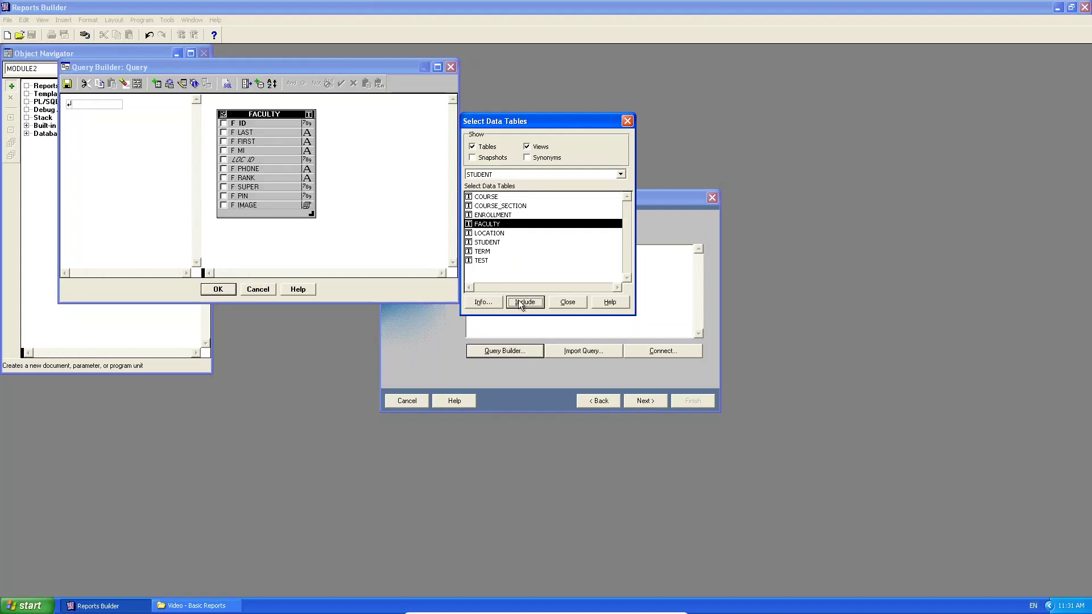
left_click(494, 244)
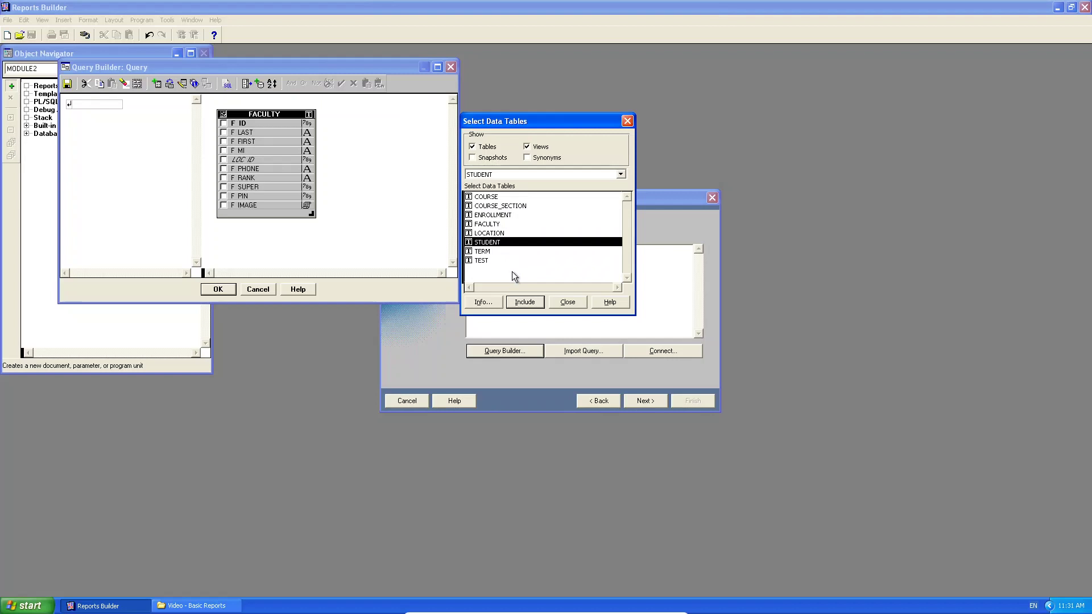
left_click(523, 303)
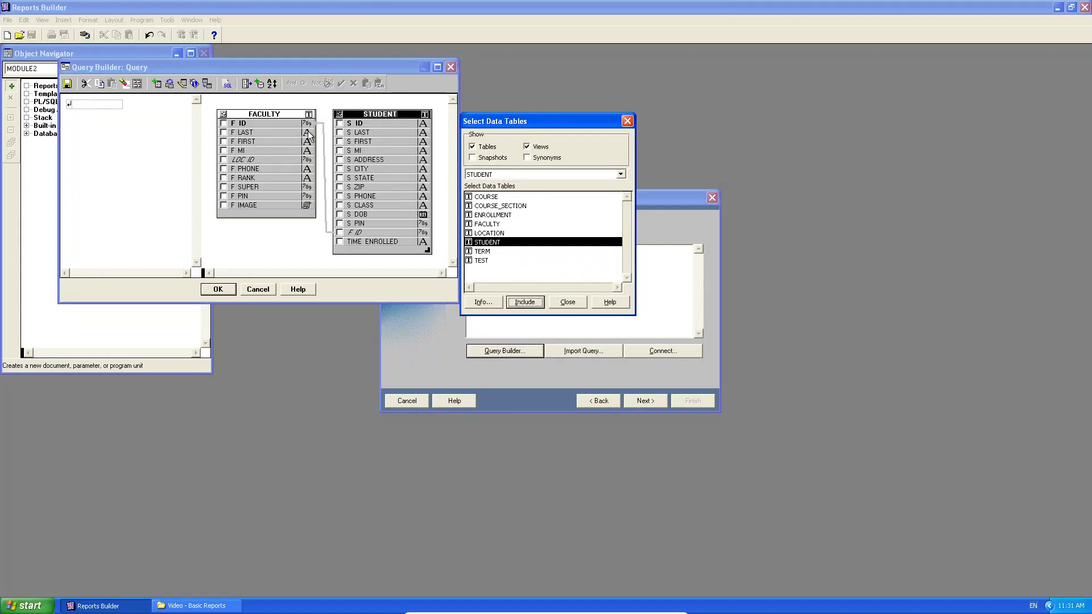
left_click(627, 121)
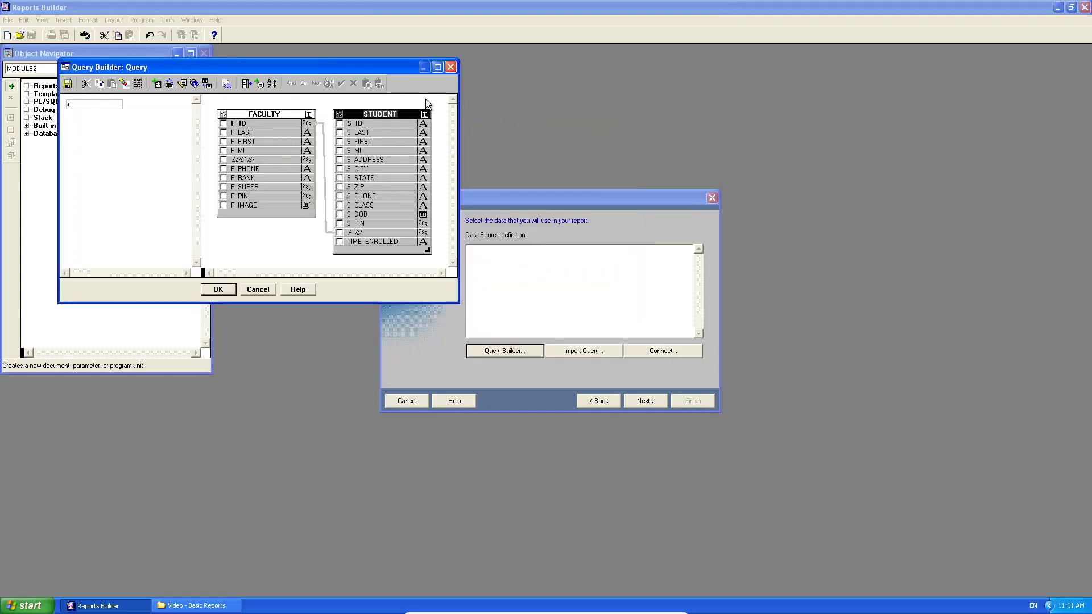
left_click_drag(458, 121, 539, 122)
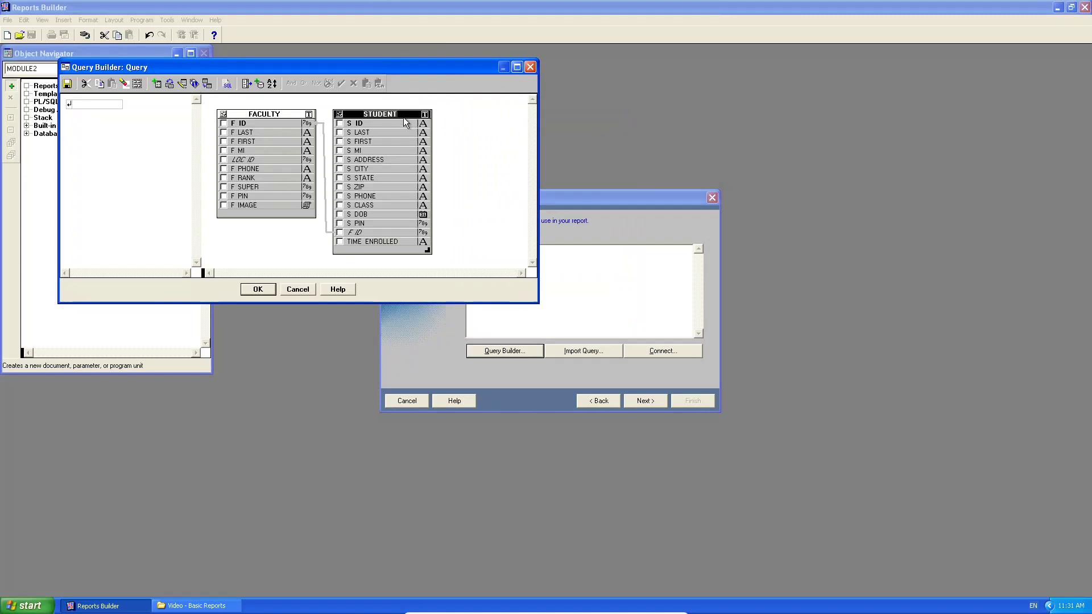
left_click_drag(389, 117, 432, 118)
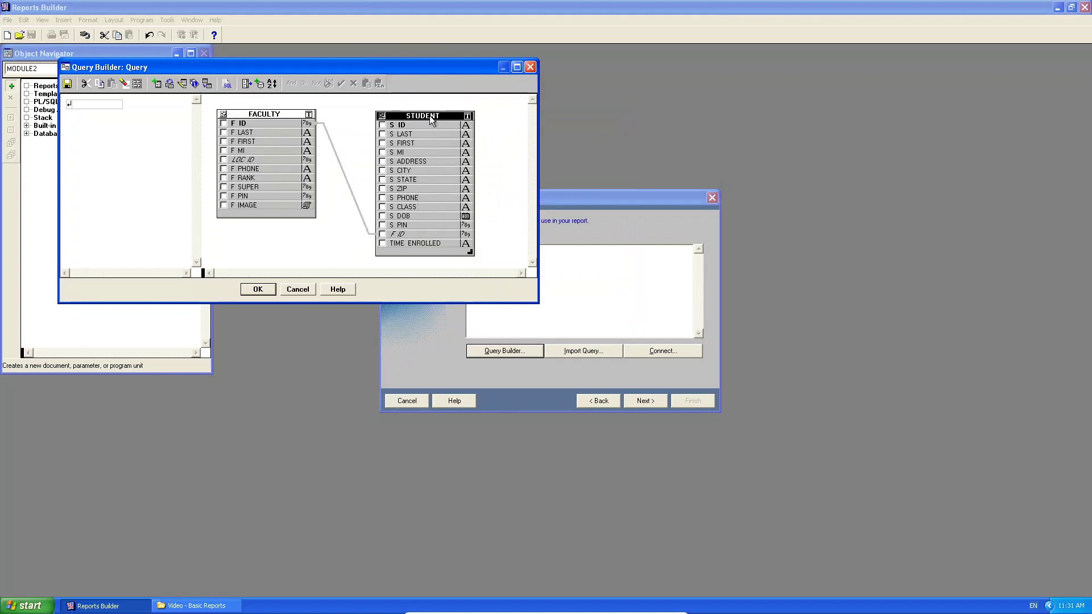
Include FACULTY's F ID, F LAST, F FIRST and F RANK columns in the query
left_click(271, 117)
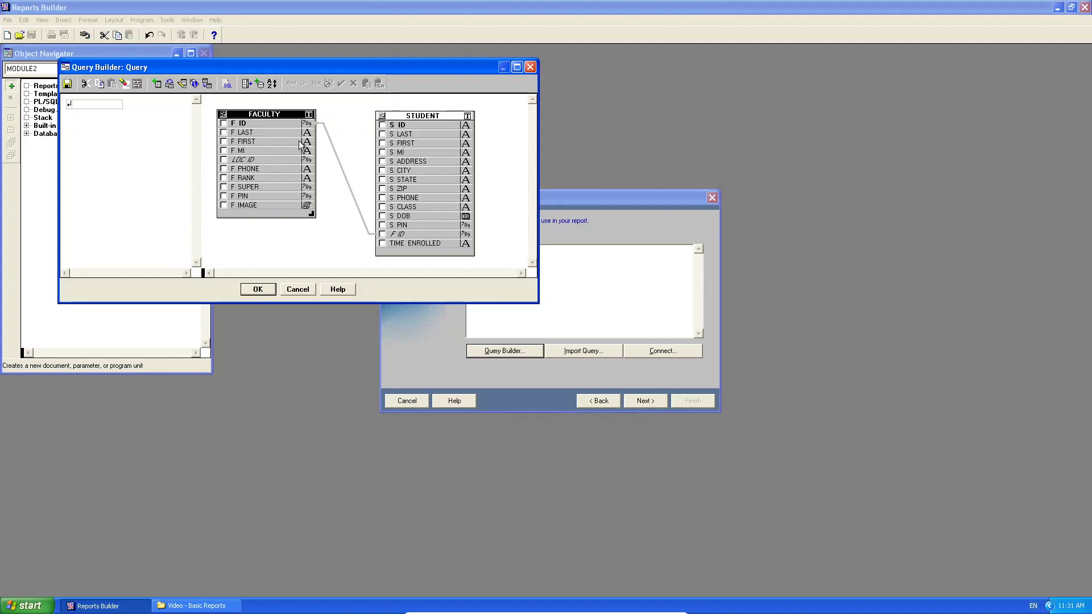
left_click(223, 125)
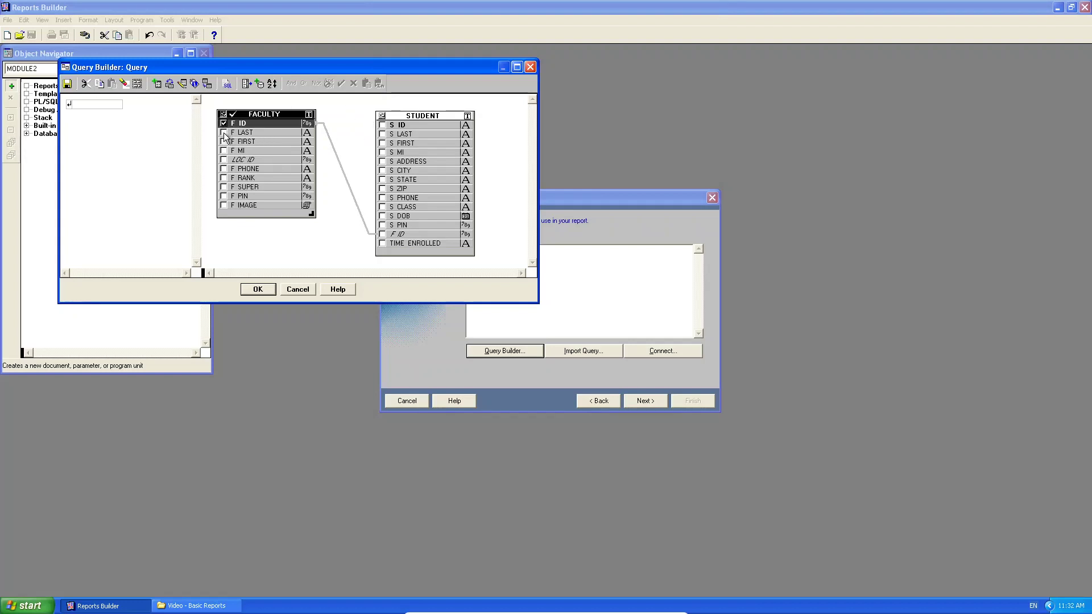
left_click(224, 133)
left_click(224, 142)
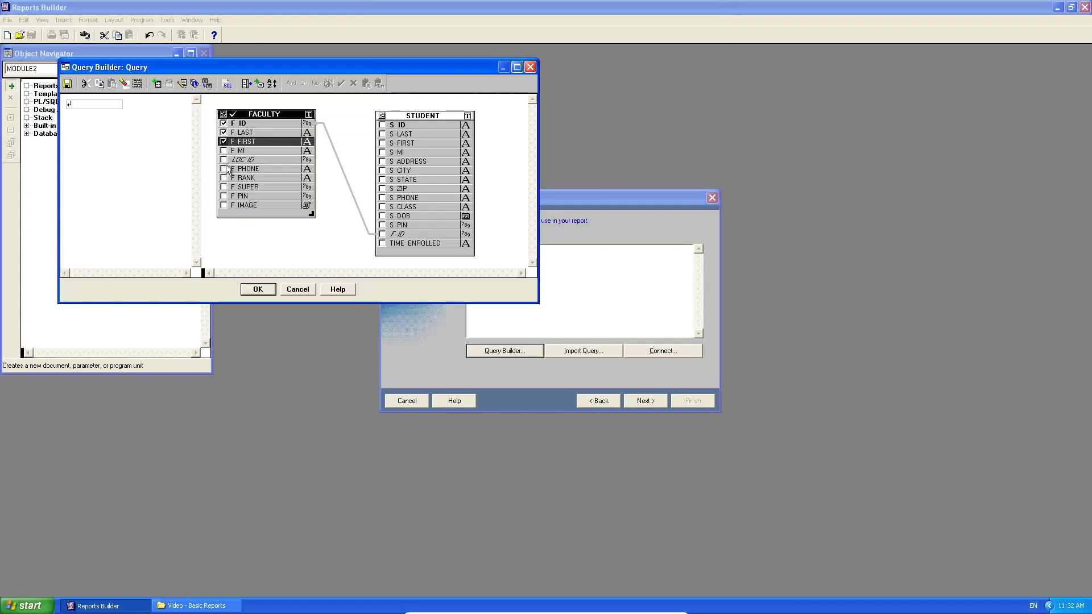
left_click(224, 178)
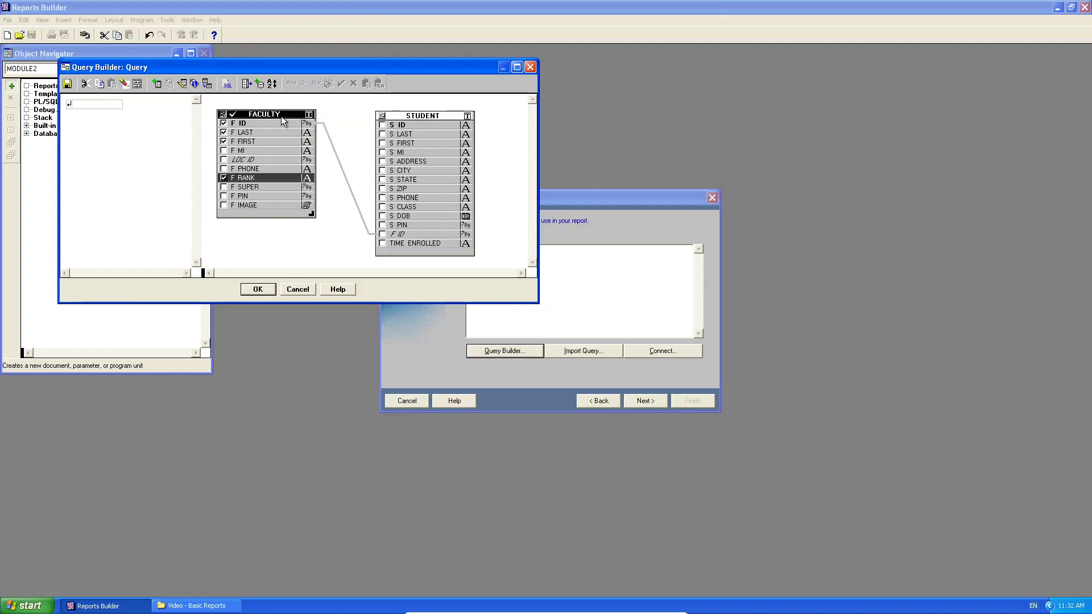
Include STUDENT's S ID, S LAST, S FIRST, S PHONE, S CLASS, S DOB and F ID columns
left_click(383, 125)
left_click(383, 134)
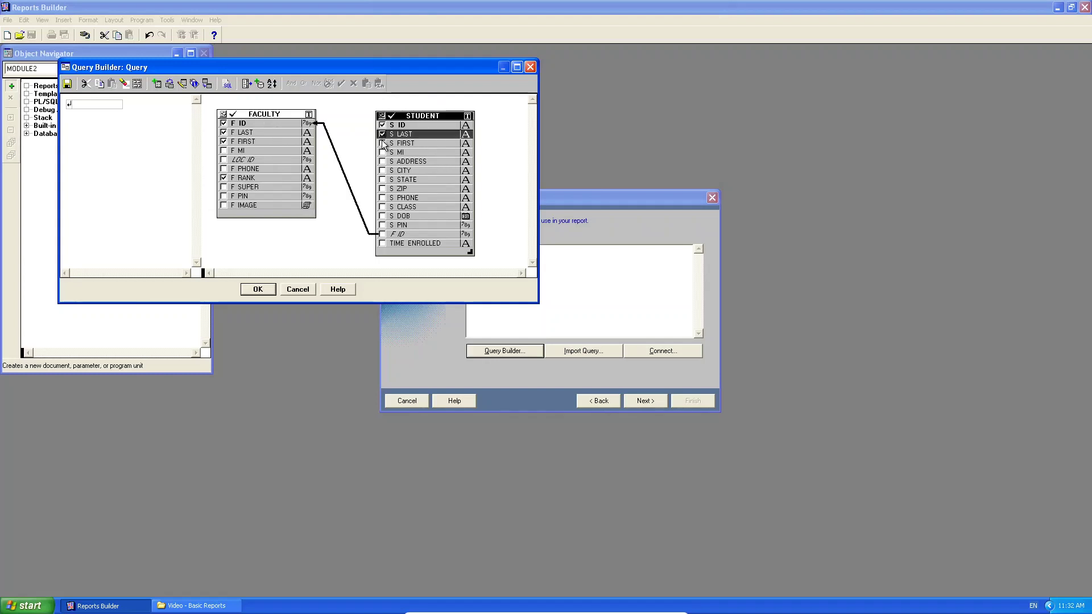
left_click(382, 144)
left_click(383, 198)
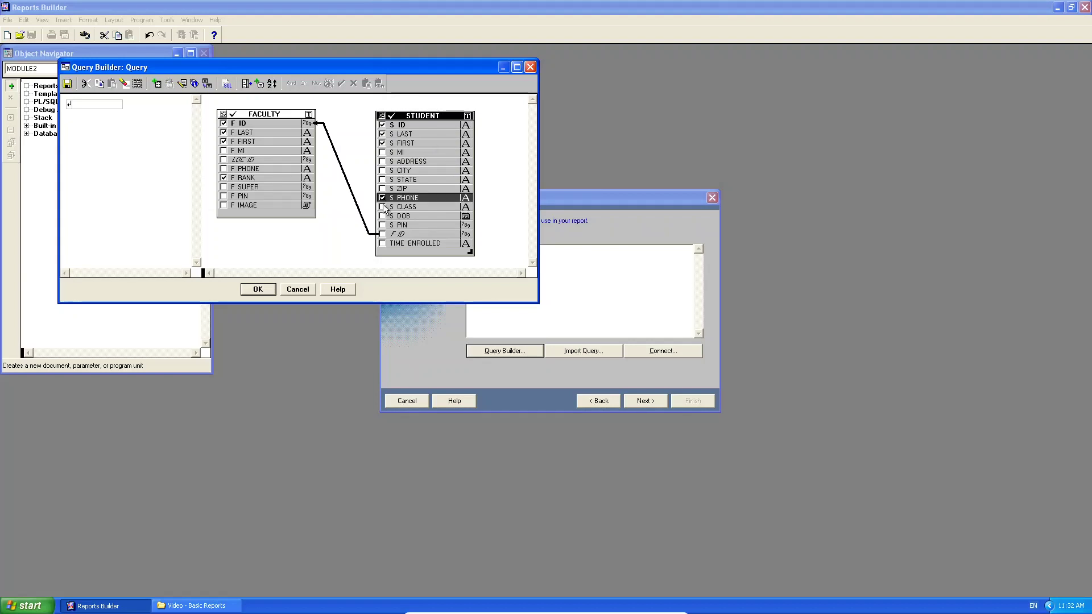
left_click(383, 207)
left_click(383, 216)
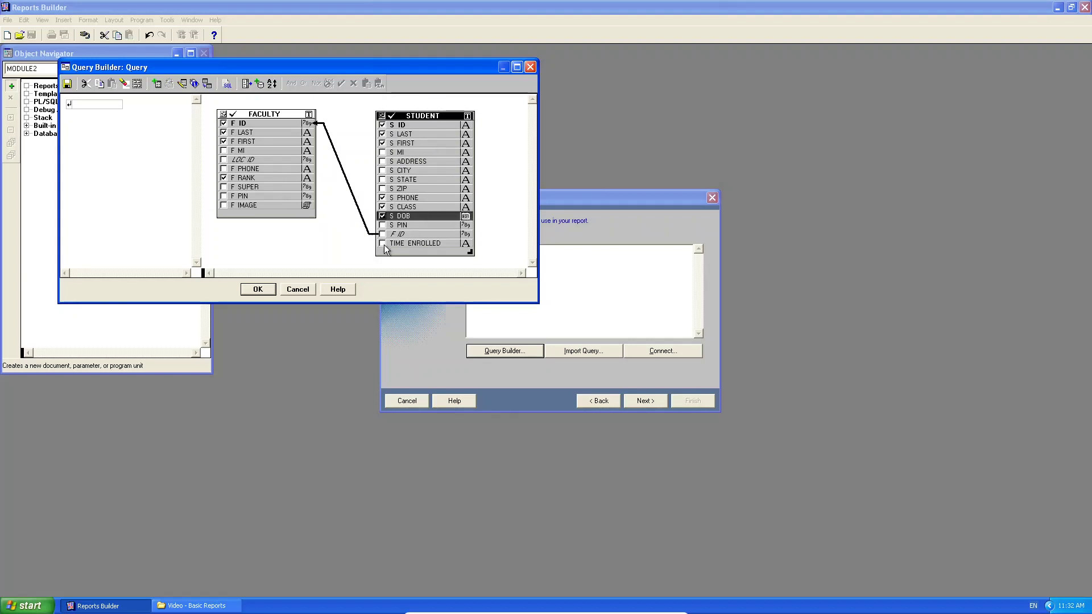
left_click(382, 235)
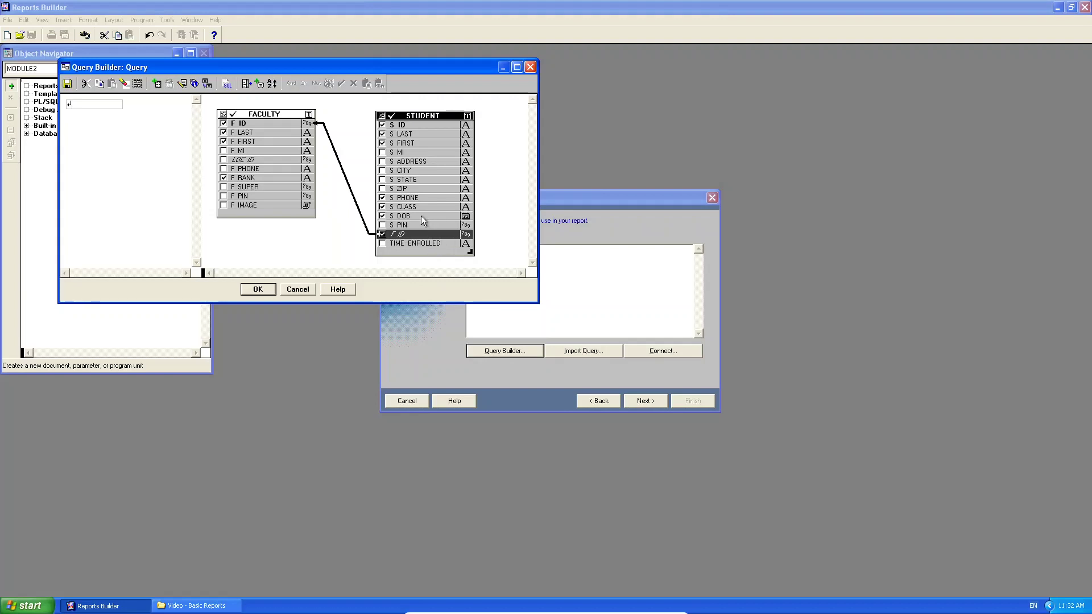
Accept the query and review the generated SQL joining on STUDENT.F_ID = FACULTY.F_ID
left_click(259, 290)
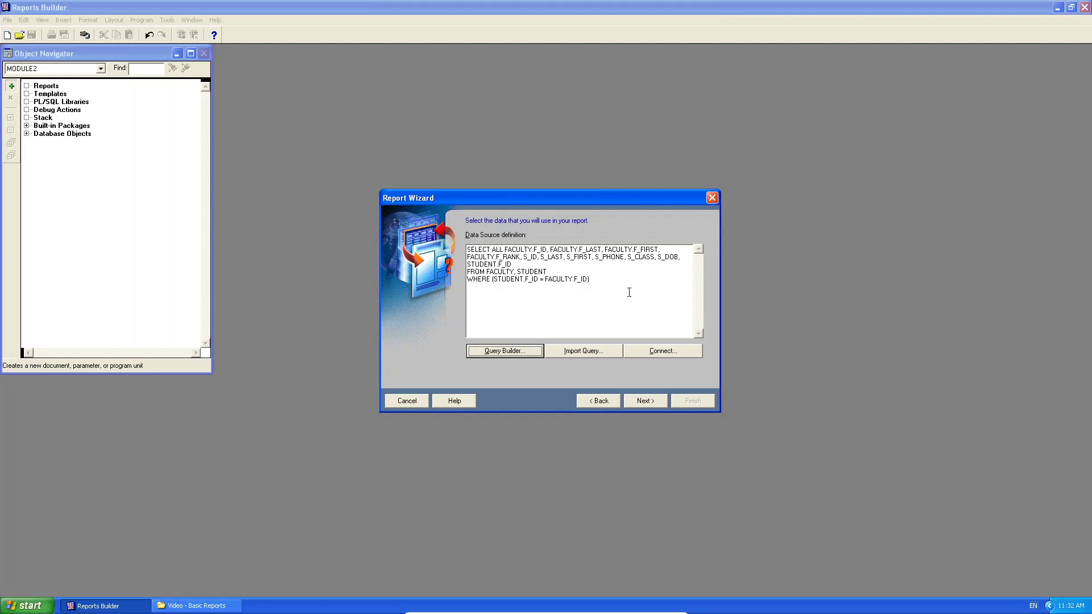
left_click_drag(468, 280, 507, 283)
left_click(508, 283)
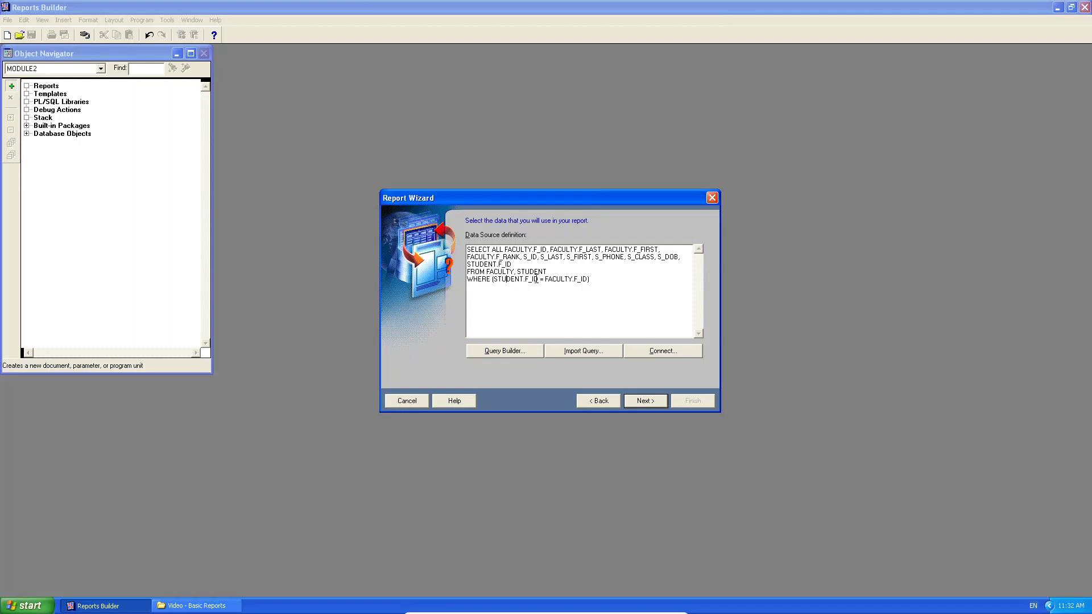
left_click_drag(540, 279, 494, 278)
left_click(548, 292)
left_click_drag(590, 279, 545, 279)
left_click_drag(595, 279, 468, 273)
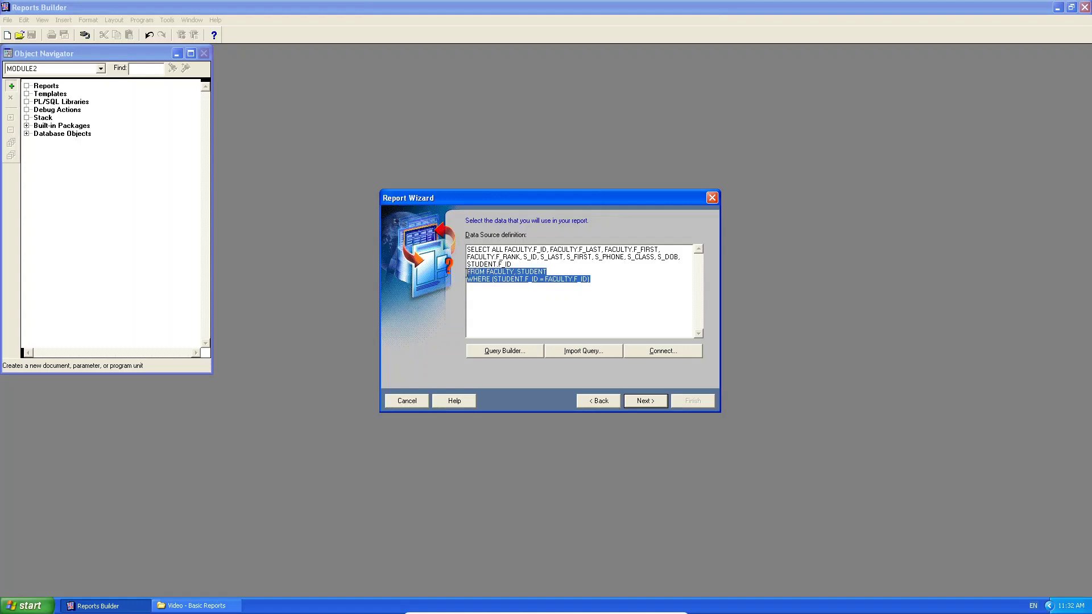
left_click(626, 287)
left_click_drag(626, 287, 468, 256)
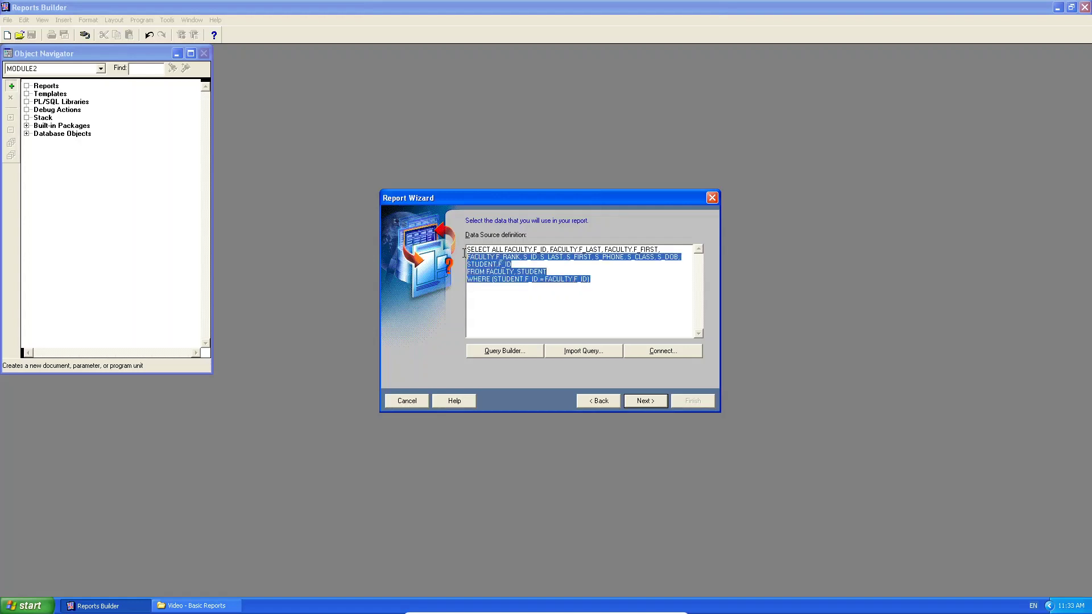
left_click(532, 297)
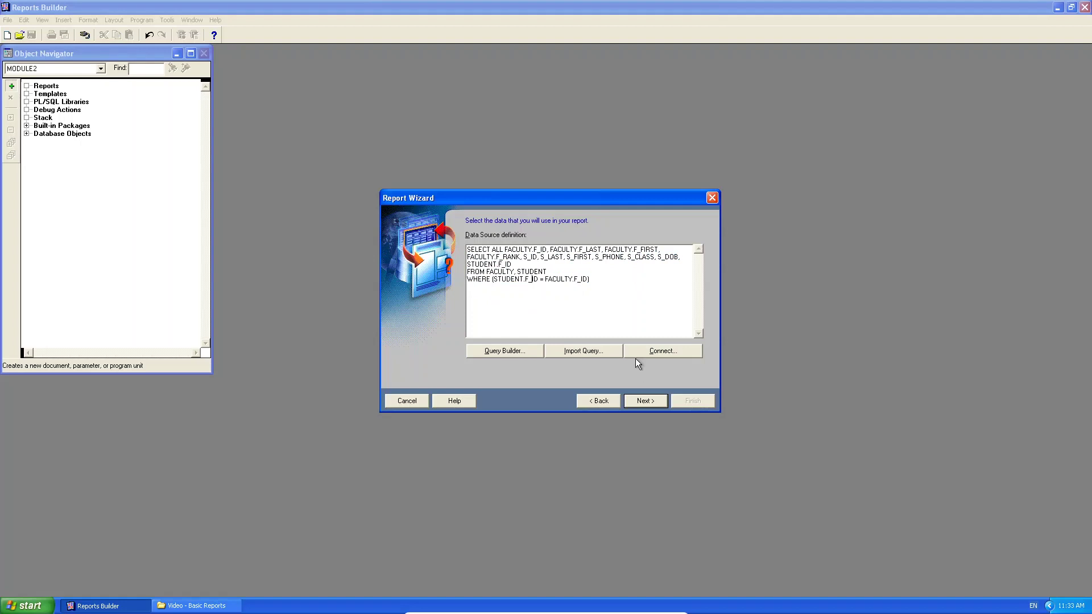
Move on to the grouping page and browse the available fields, including the extra F_ID1
left_click(641, 401)
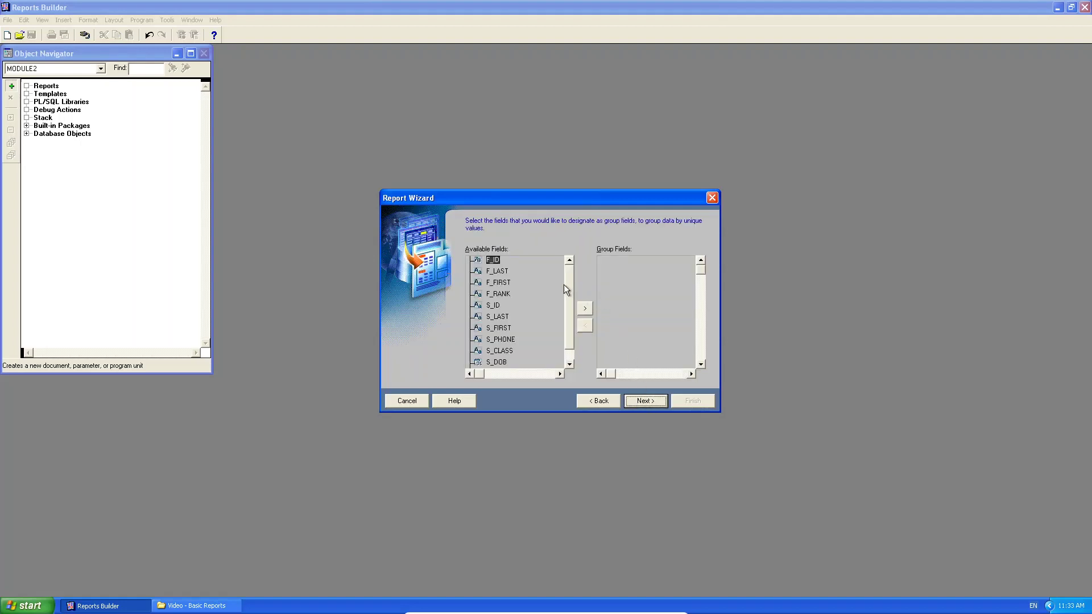
left_click_drag(568, 277, 571, 293)
left_click(523, 256)
left_click_drag(572, 296, 568, 316)
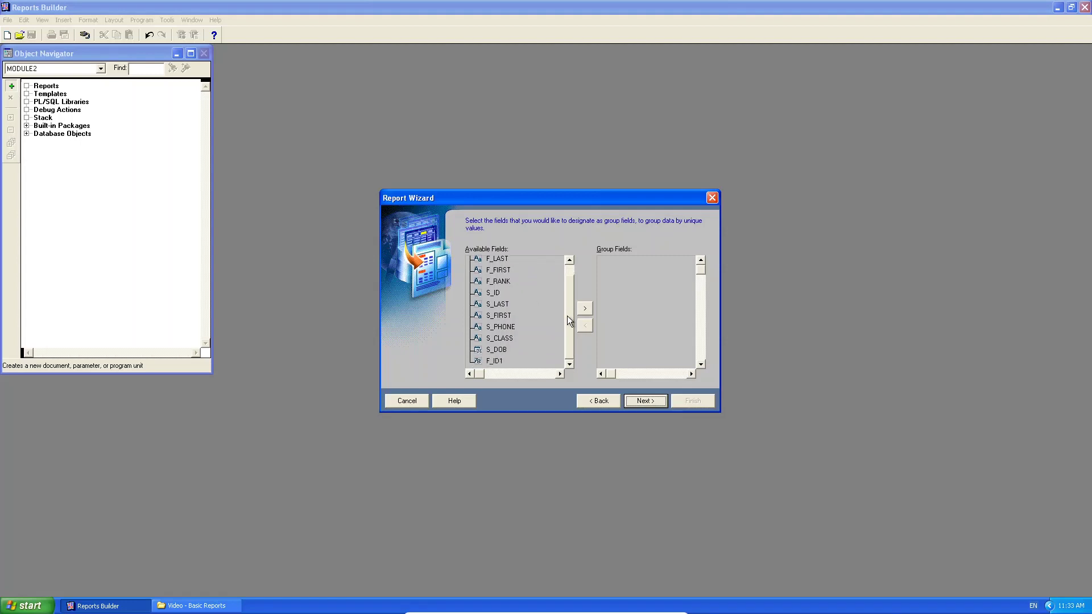
left_click(495, 363)
left_click_drag(572, 335, 566, 291)
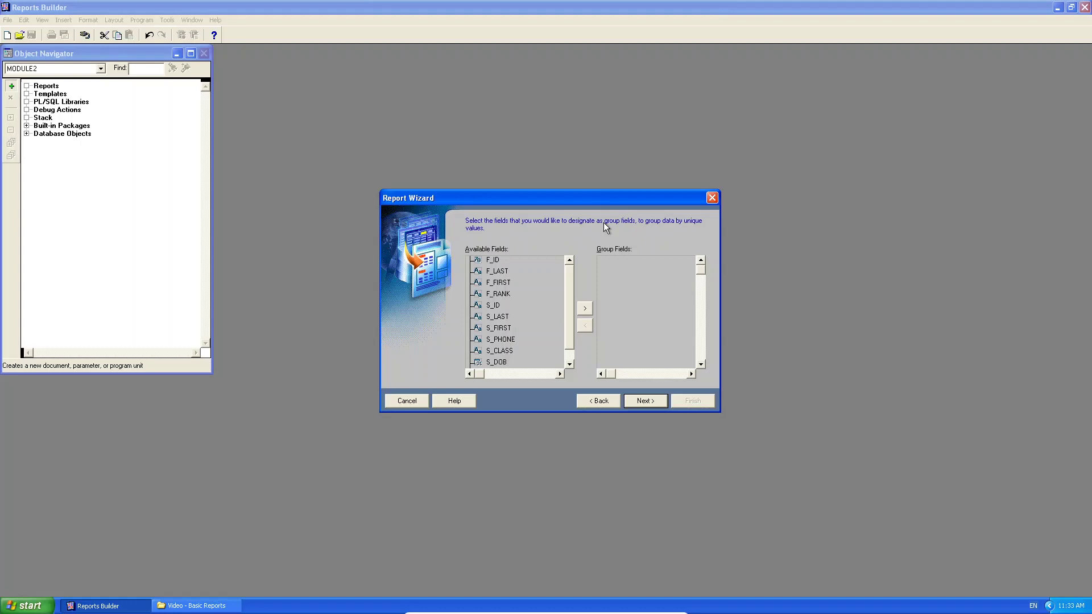
Make F_ID, F_LAST, F_FIRST and F_RANK the Level 1 group fields
left_click(493, 260)
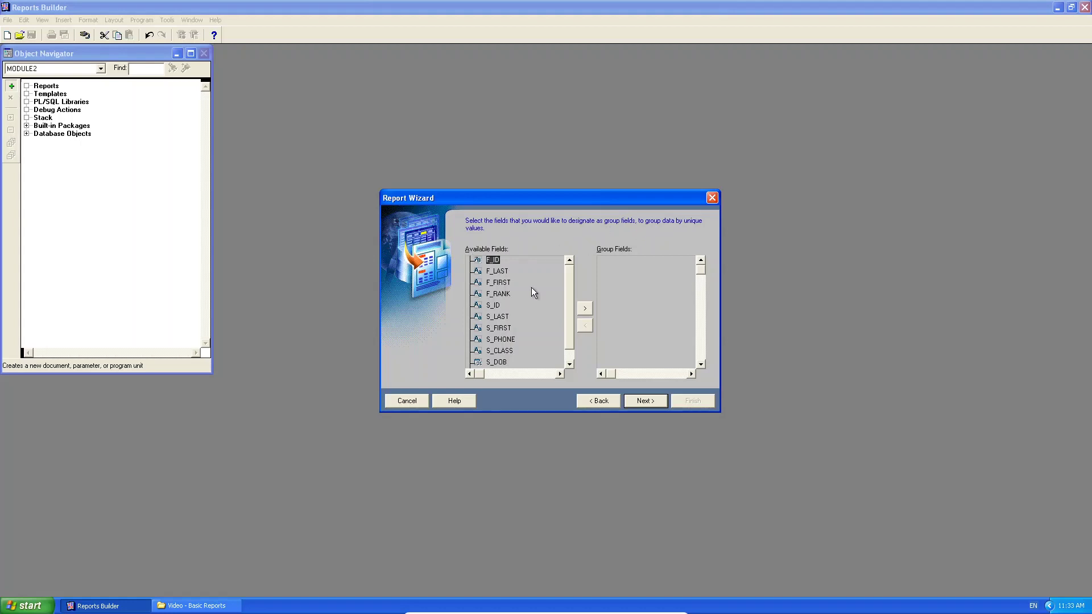
left_click(585, 311)
left_click(584, 311)
left_click(585, 311)
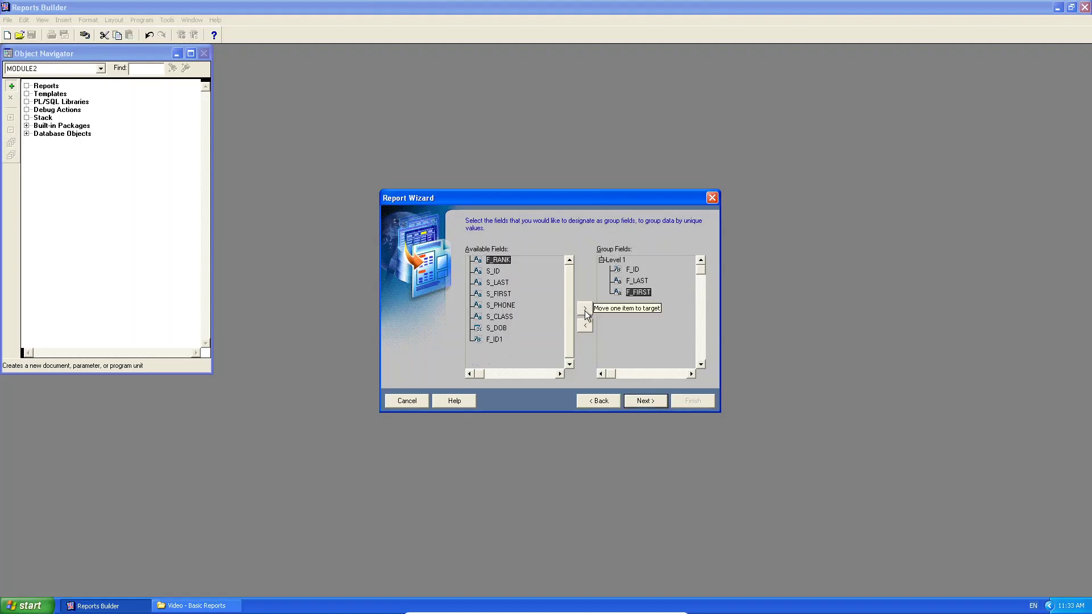
left_click(585, 309)
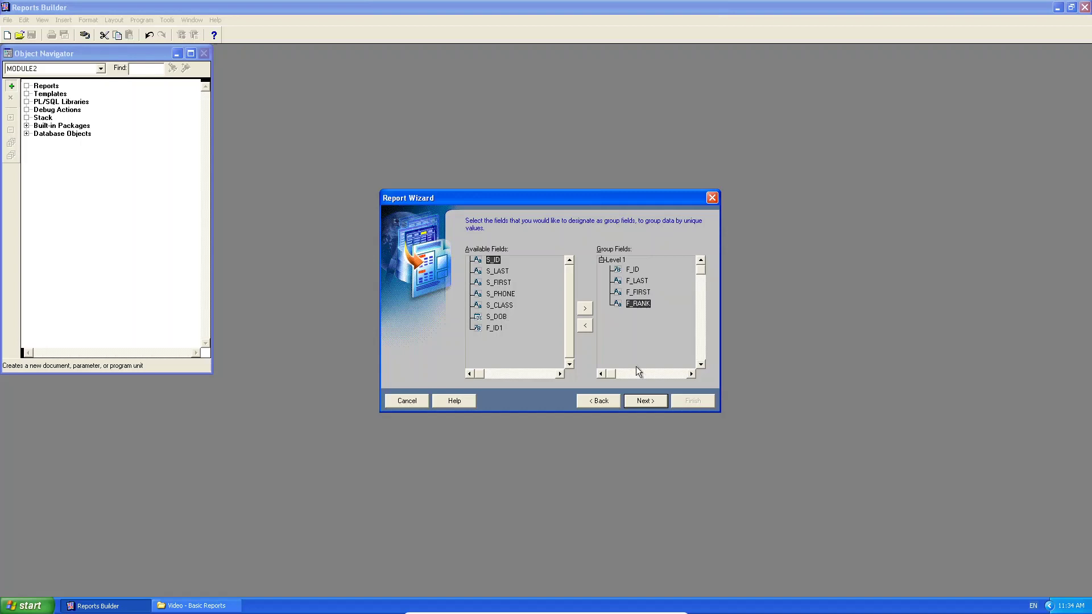
Display S_ID, S_LAST, S_FIRST, S_PHONE, S_CLASS and S_DOB, then continue to the totals page
left_click(642, 401)
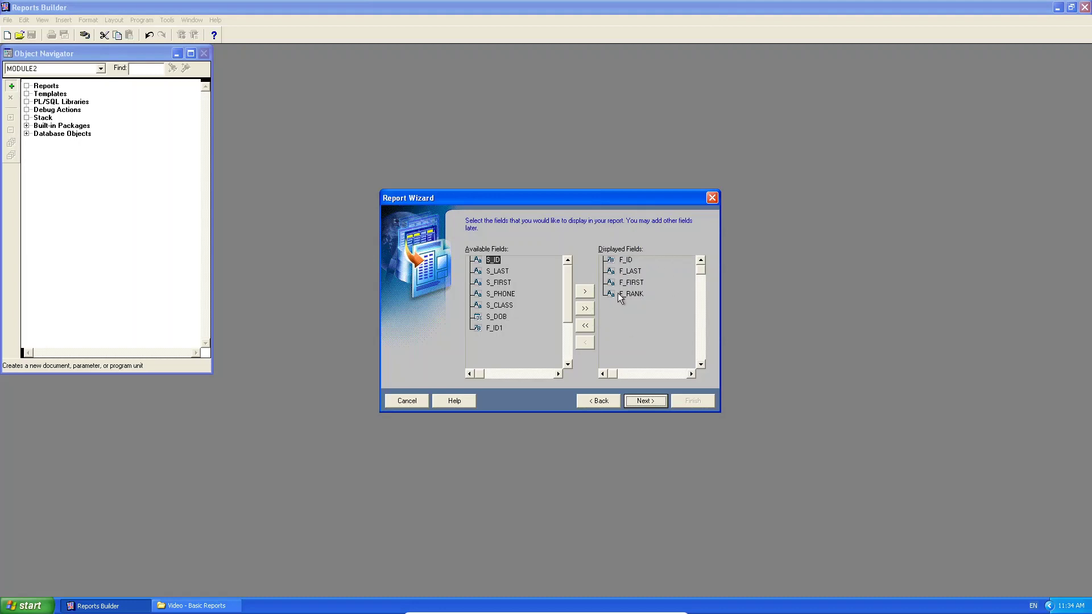
left_click(585, 292)
left_click(585, 292)
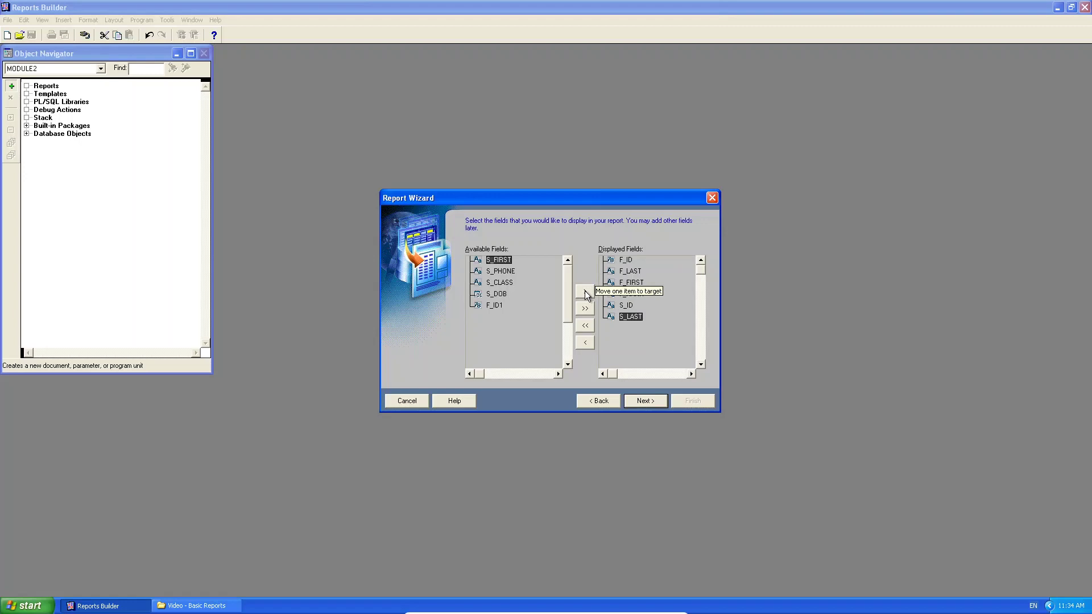
left_click(585, 292)
left_click(586, 292)
left_click(585, 292)
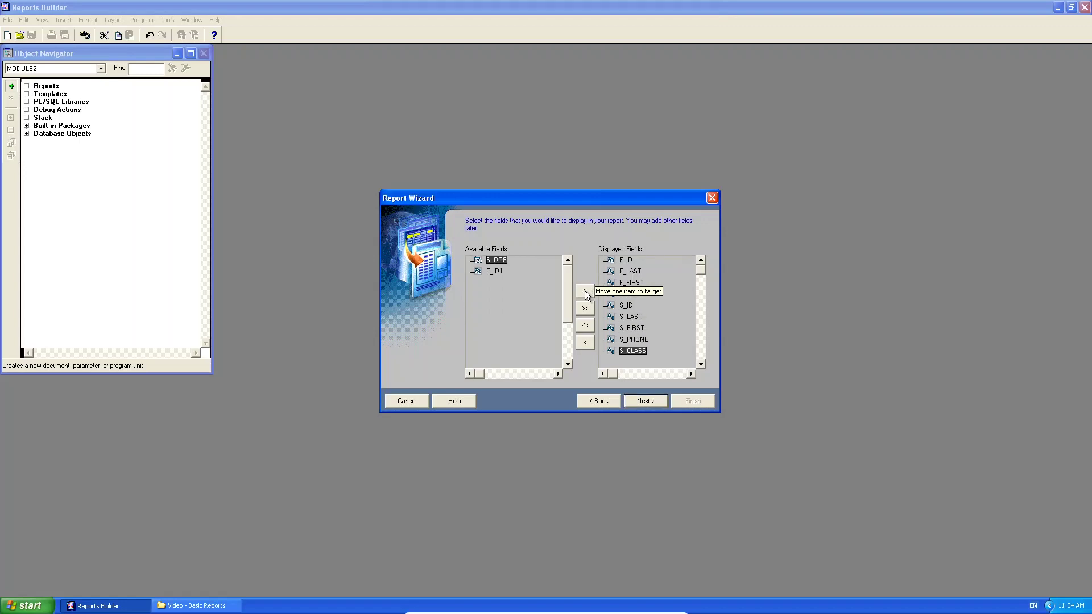
left_click(585, 292)
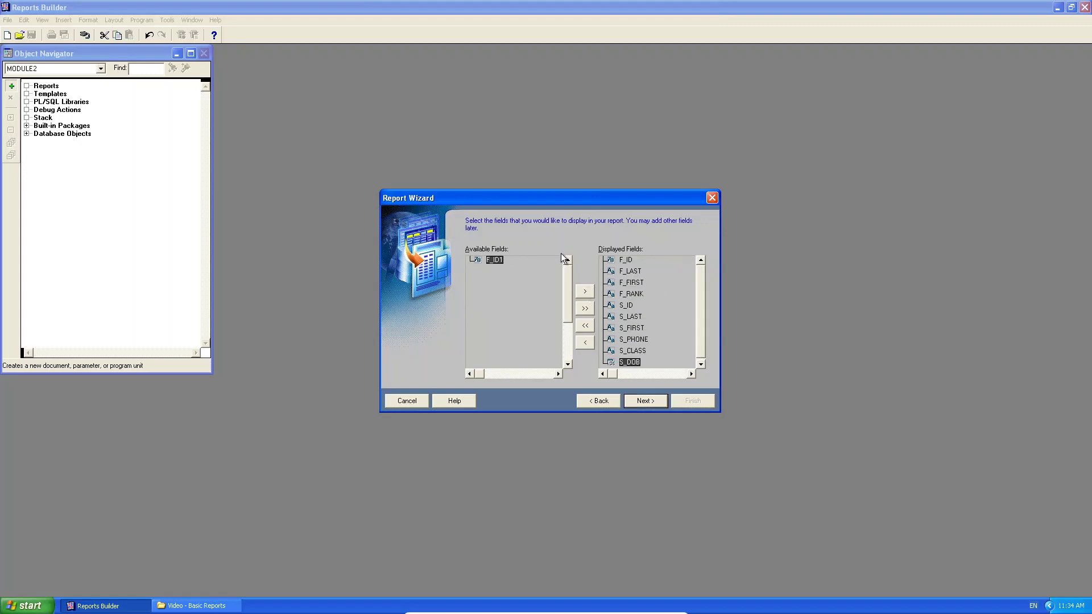
left_click(704, 317)
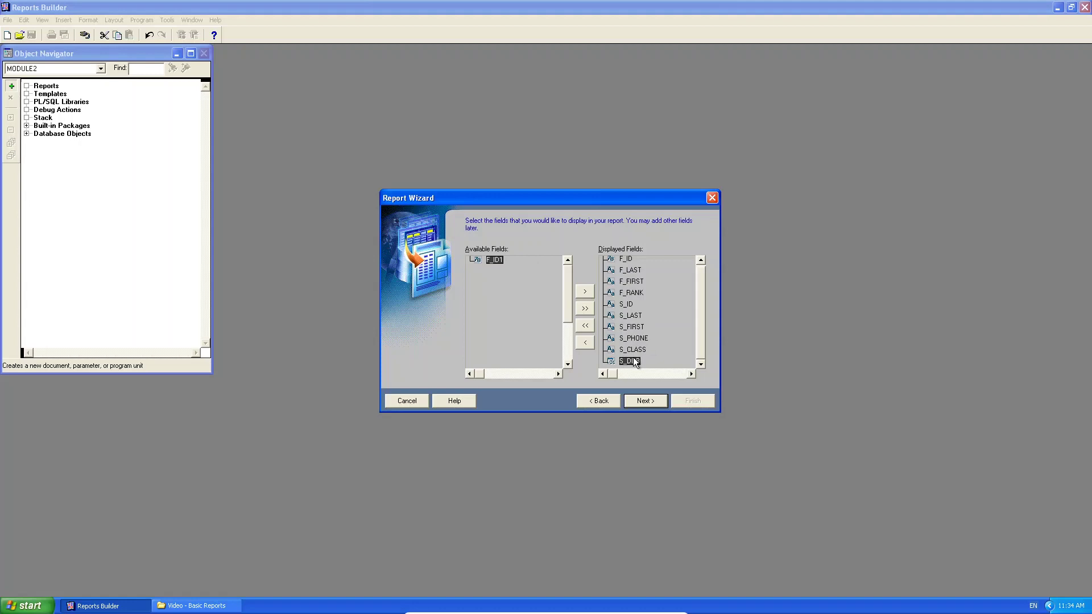
scroll(698, 301, "up", 1)
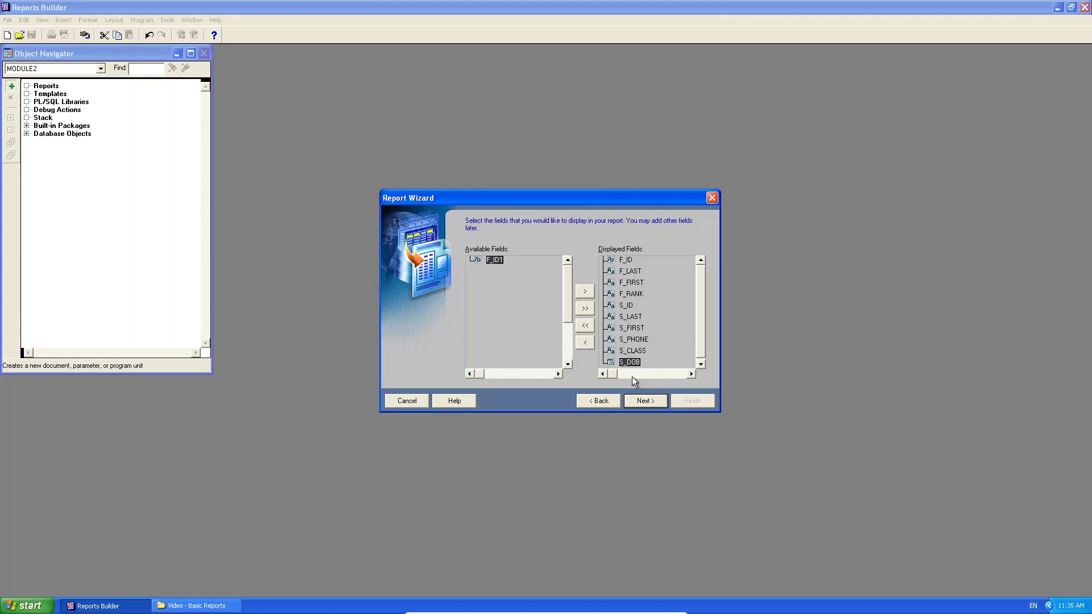
left_click(637, 402)
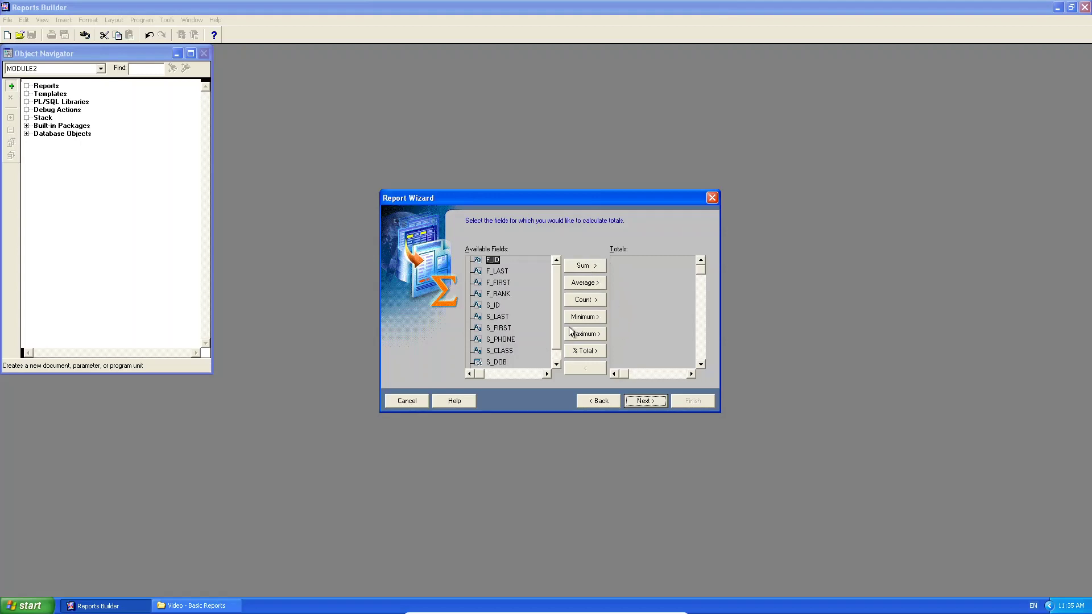
Skip totals and relabel the faculty fields Faculty ID, Surname, Name and Rank
left_click(641, 402)
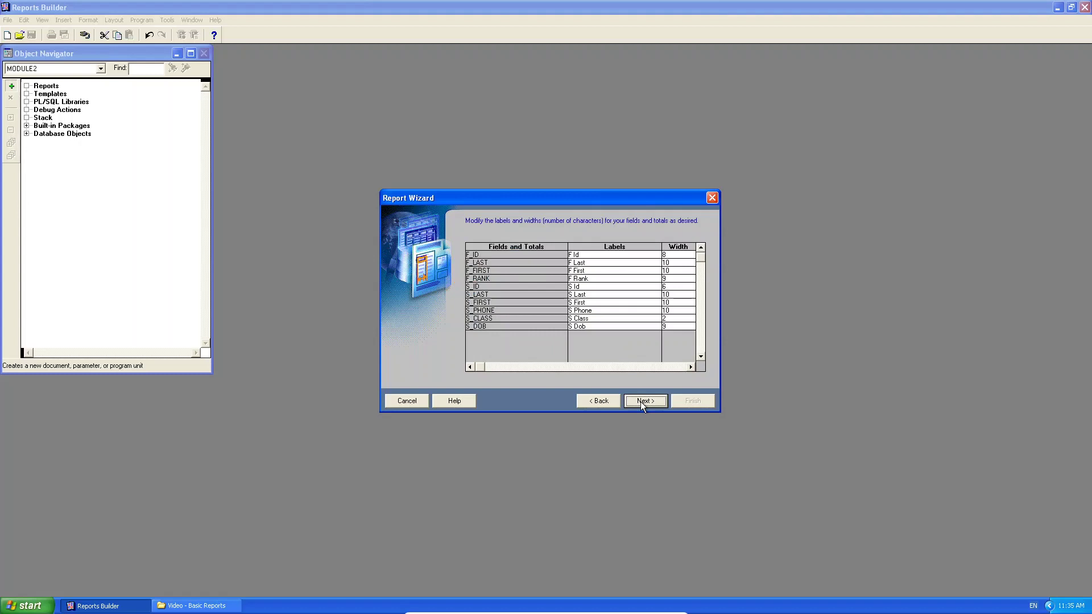
left_click(586, 255)
type("FAcy")
key("BackSpace")
key("BackSpace")
key("BackSpace")
key("BackSpace")
key("BackSpace")
key("BackSpace")
type("aculty ID")
key("Down")
type("Surname")
key("Down")
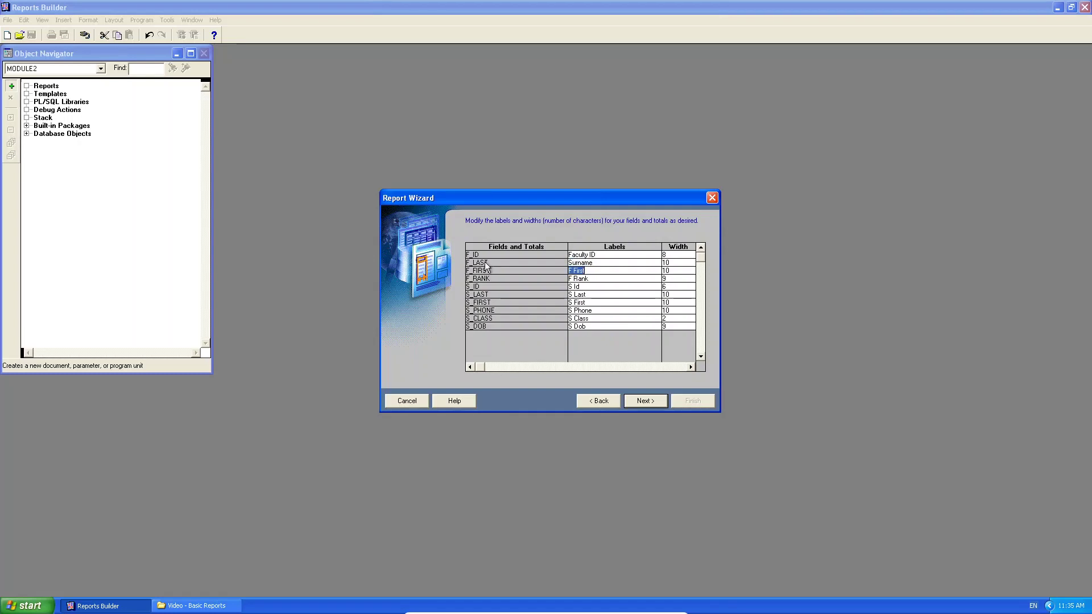
type("Name")
key("Down")
type("Ran")
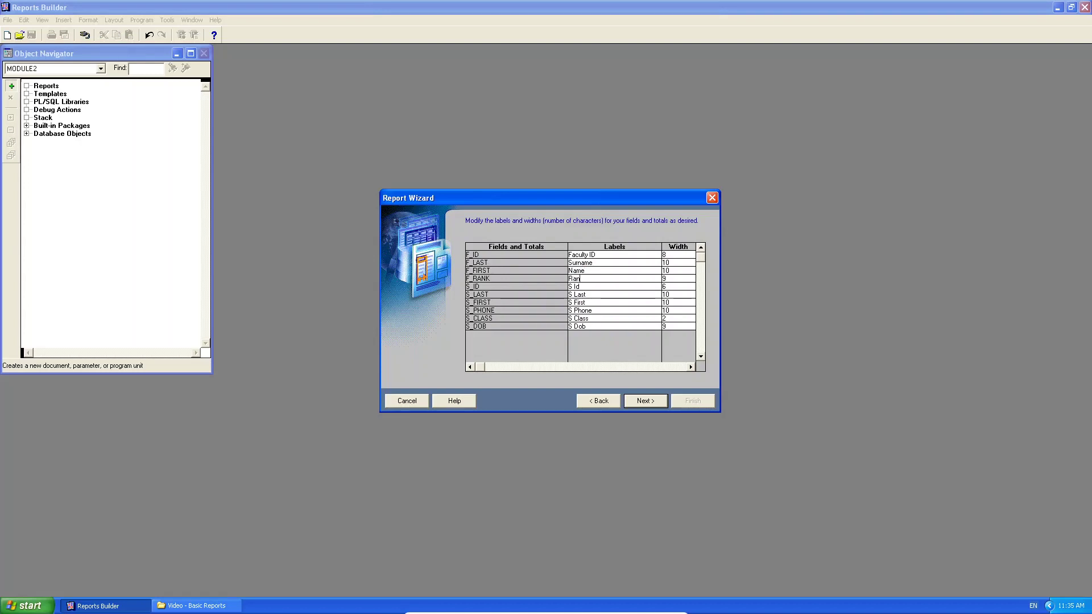
type("k")
Relabel the student fields Student ID, S_Name, S_Surname, S_Phone, S_Classification and S_Birthdate
key("Down")
type("Student ID")
key("Down")
type("S_/nam")
key("BackSpace")
key("BackSpace")
type("Name")
key("Down")
type("S_Surname")
key("Down")
type("S_Phone")
key("Down")
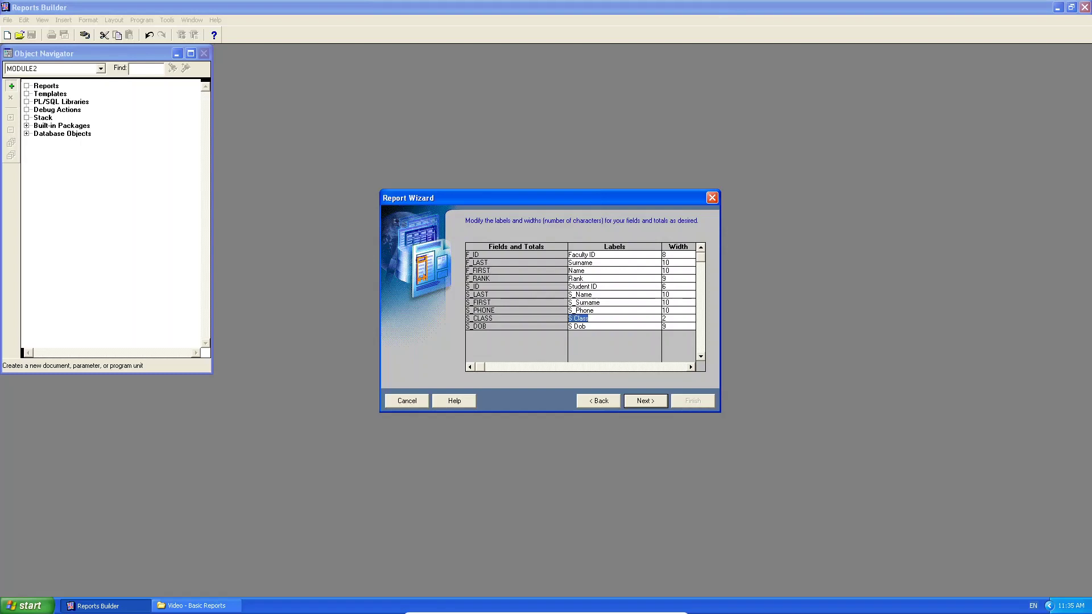
type("S_Classification")
key("Down")
type("S_Birthdate")
Keep the Beige template and finish the wizard to build the report
left_click(643, 401)
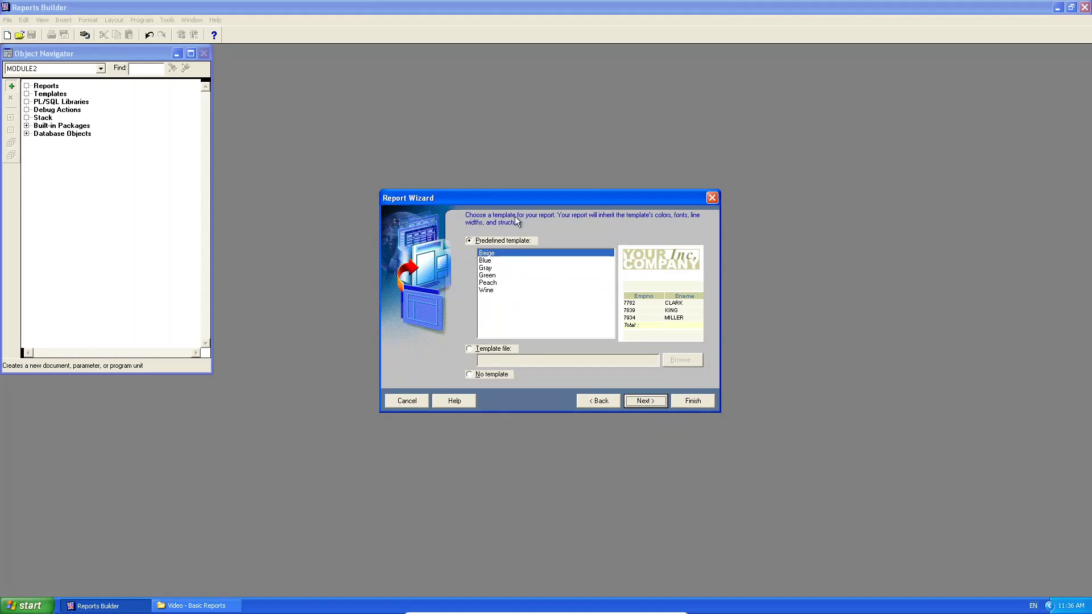
left_click(649, 402)
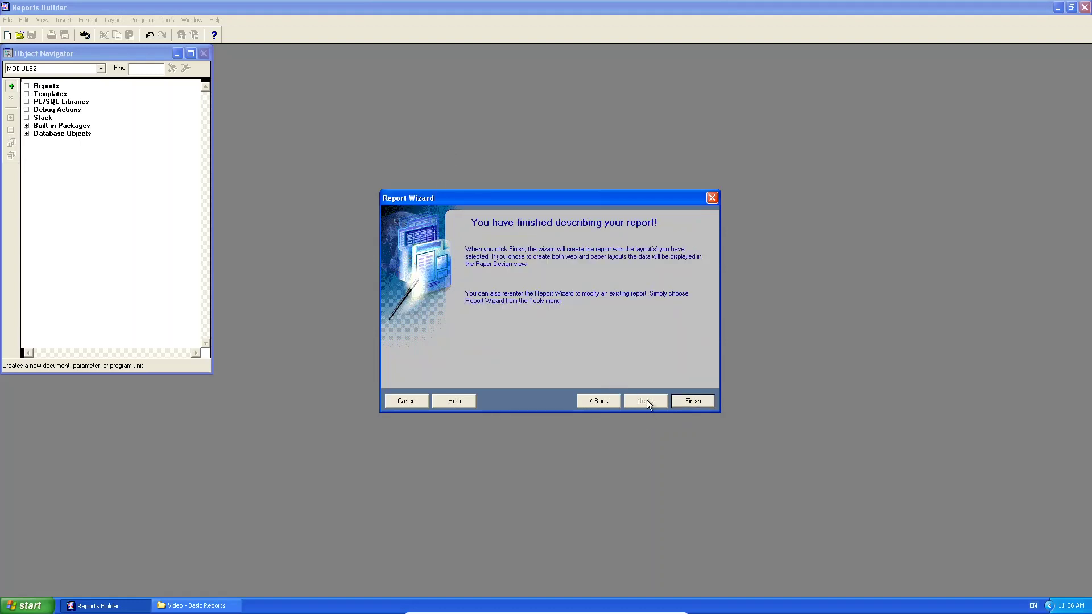
left_click(694, 401)
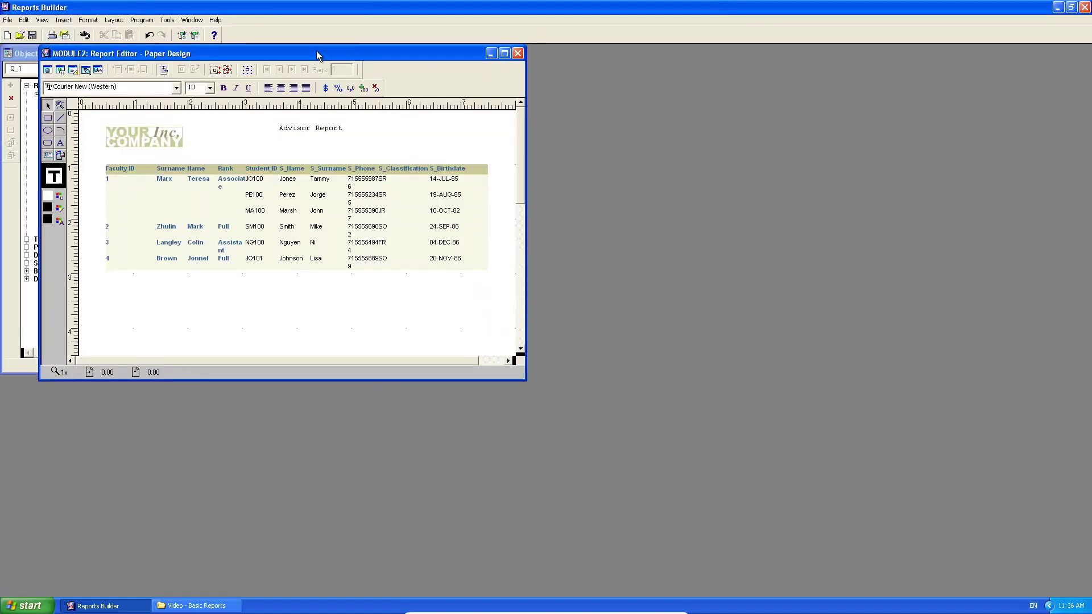
Reposition and enlarge the Report Editor window to show more of the page
left_click_drag(318, 56, 586, 98)
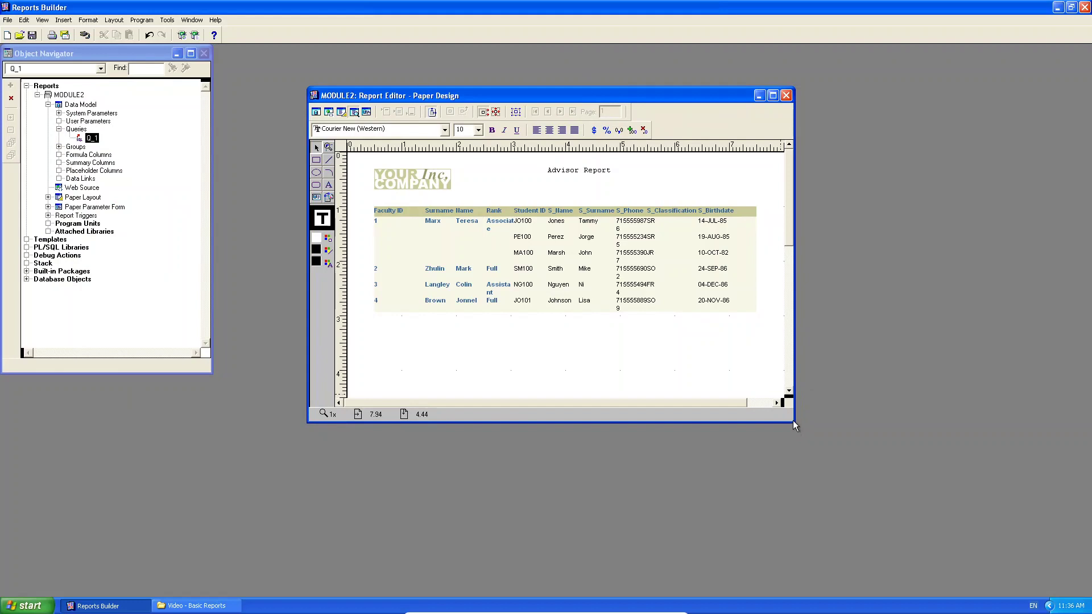
left_click_drag(795, 425, 875, 592)
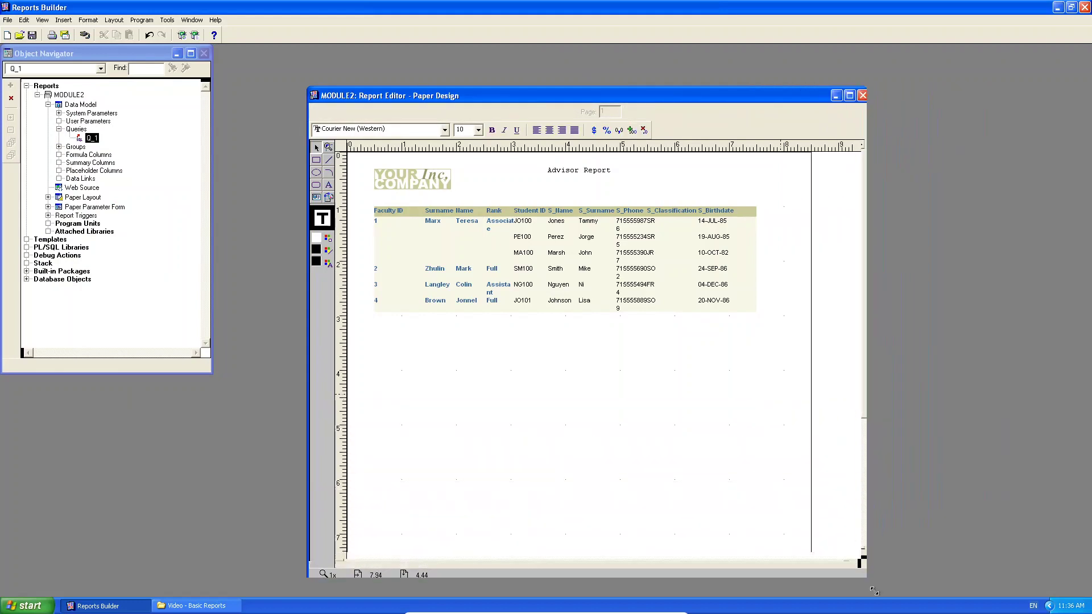
left_click_drag(447, 97, 360, 65)
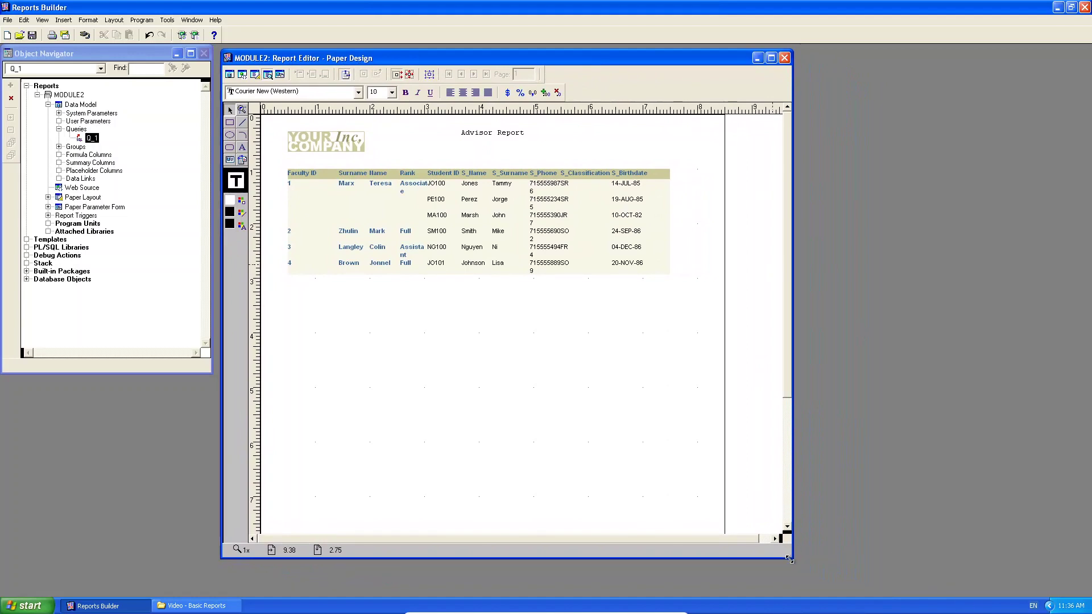
left_click_drag(789, 560, 895, 596)
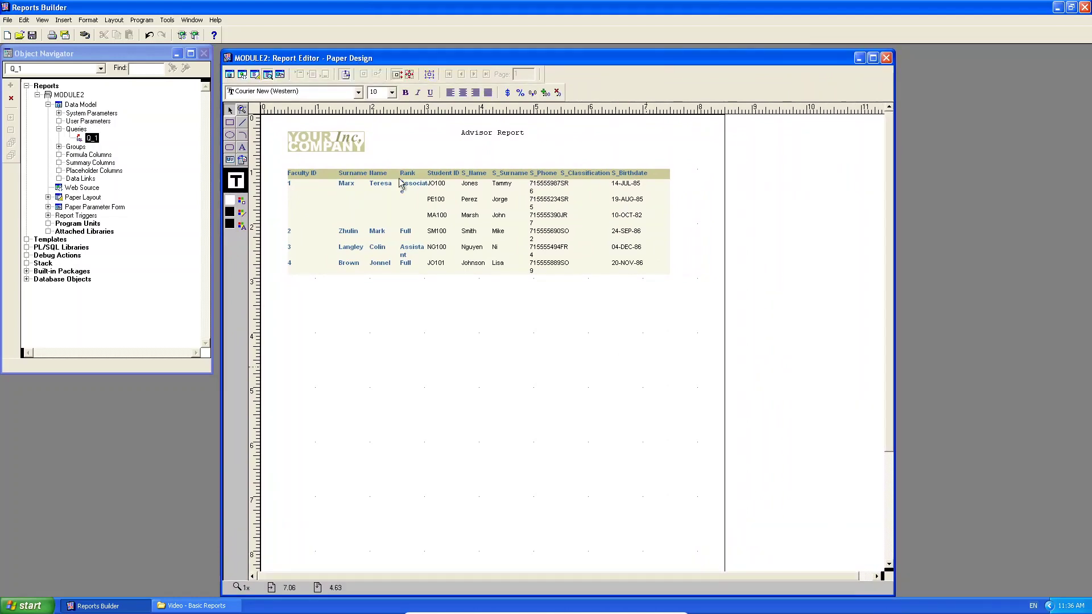
Inspect the faculty repeating frame and F_ID field in Paper Design, then view the Paper Layout
left_click(334, 192)
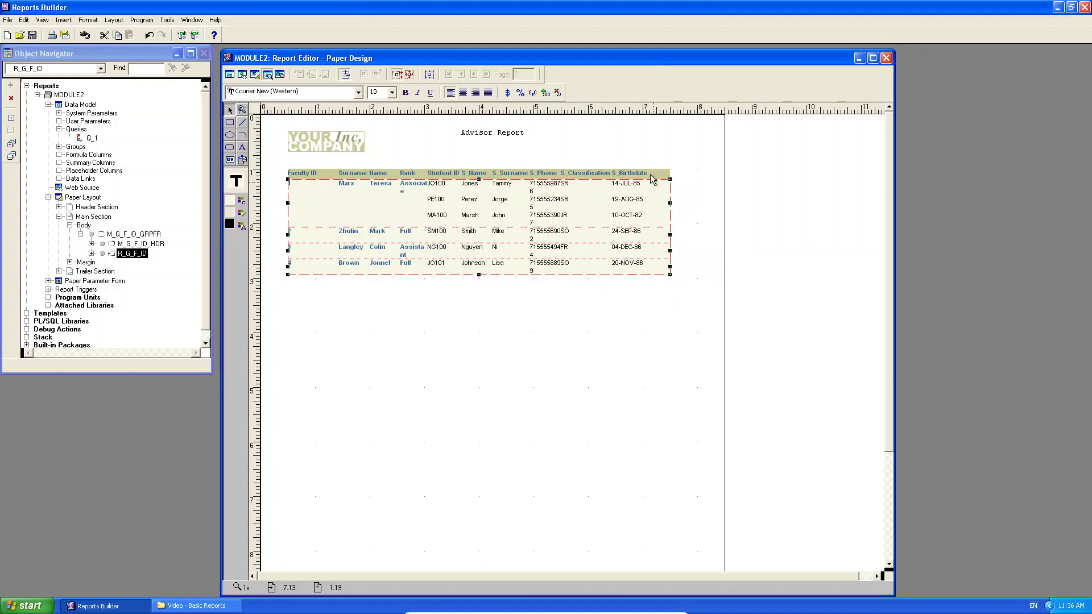
left_click(387, 239)
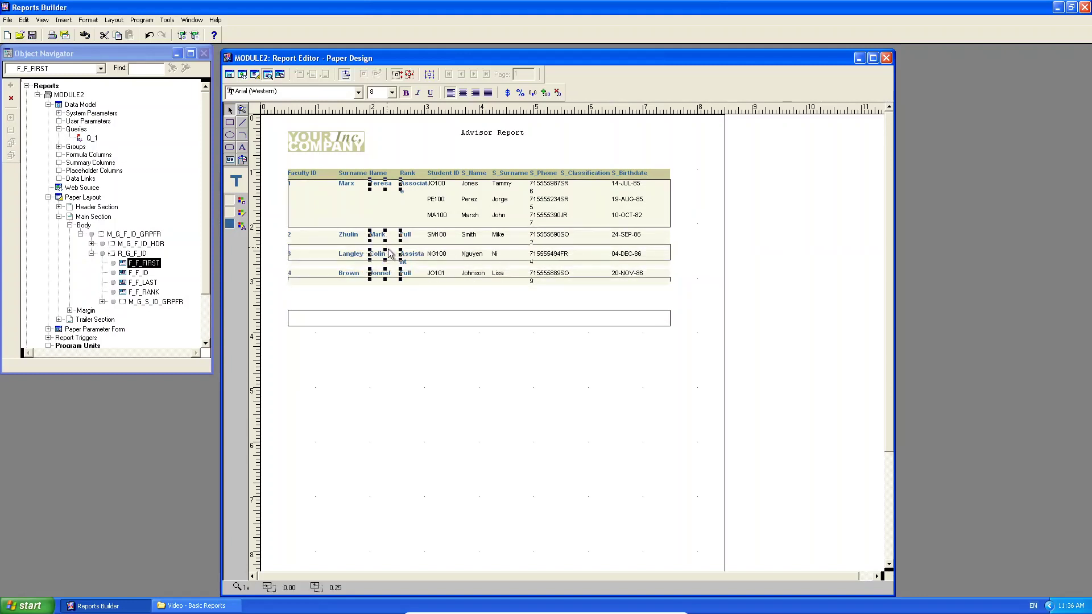
left_click(683, 244)
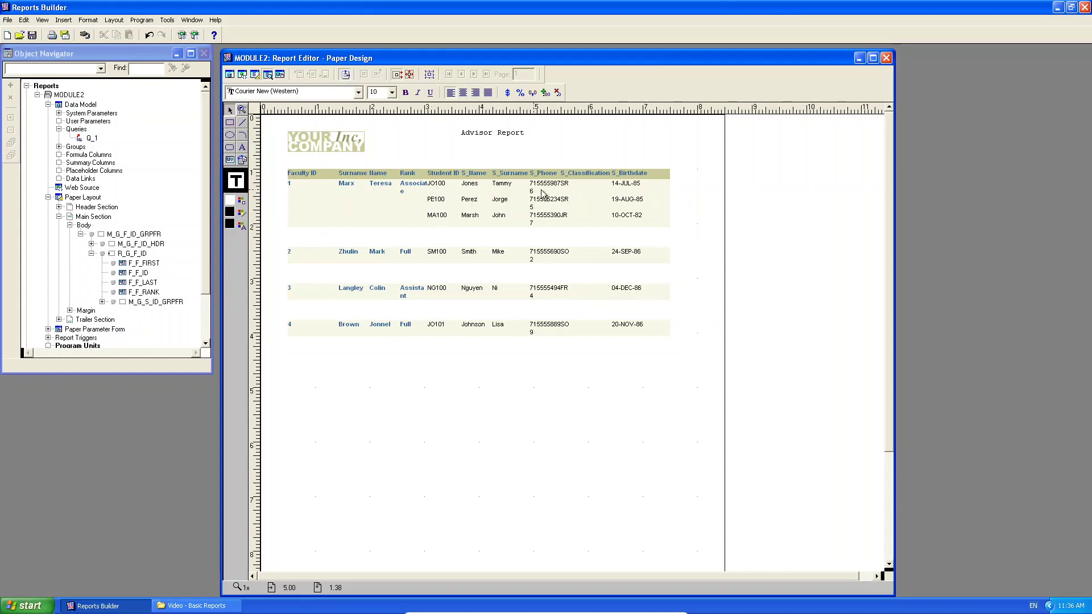
left_click(322, 180)
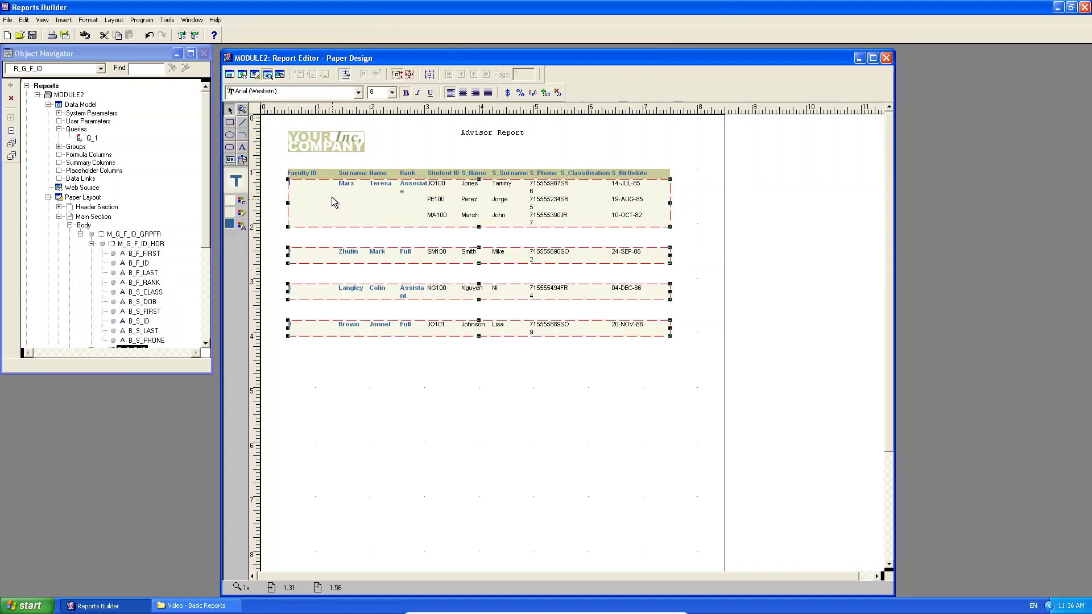
left_click(327, 179)
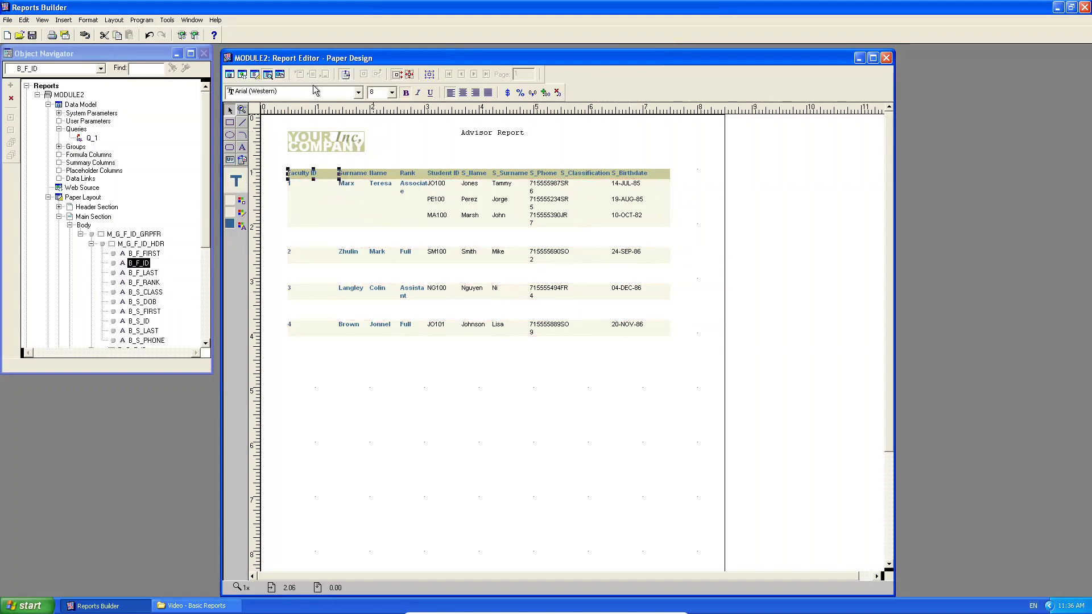
left_click(255, 75)
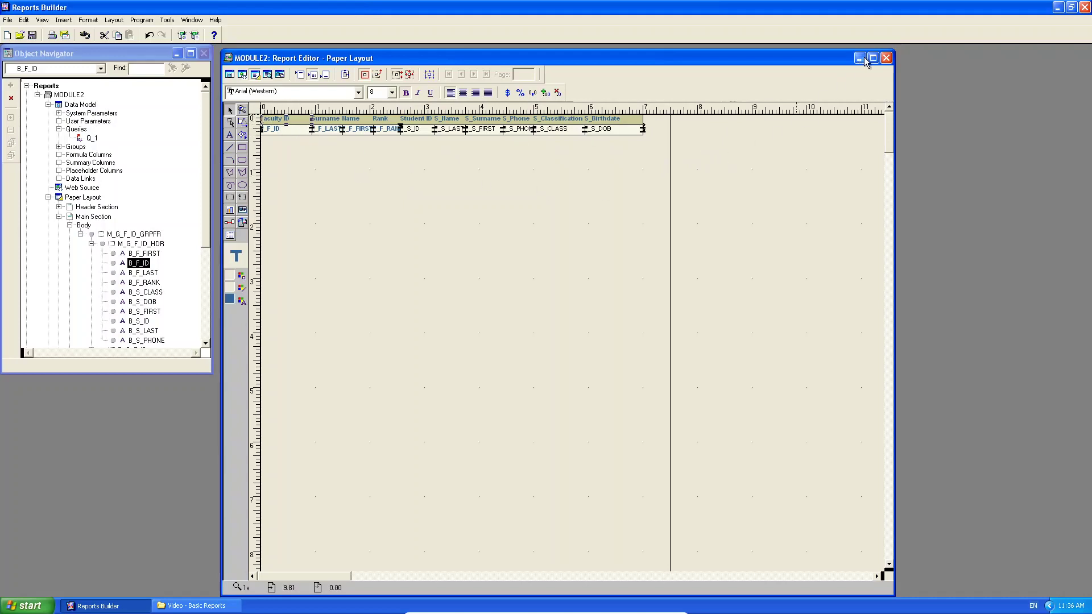
Select F_LAST and F_ID in the layout, return to Paper Design, and resize the Faculty ID heading
left_click(312, 130)
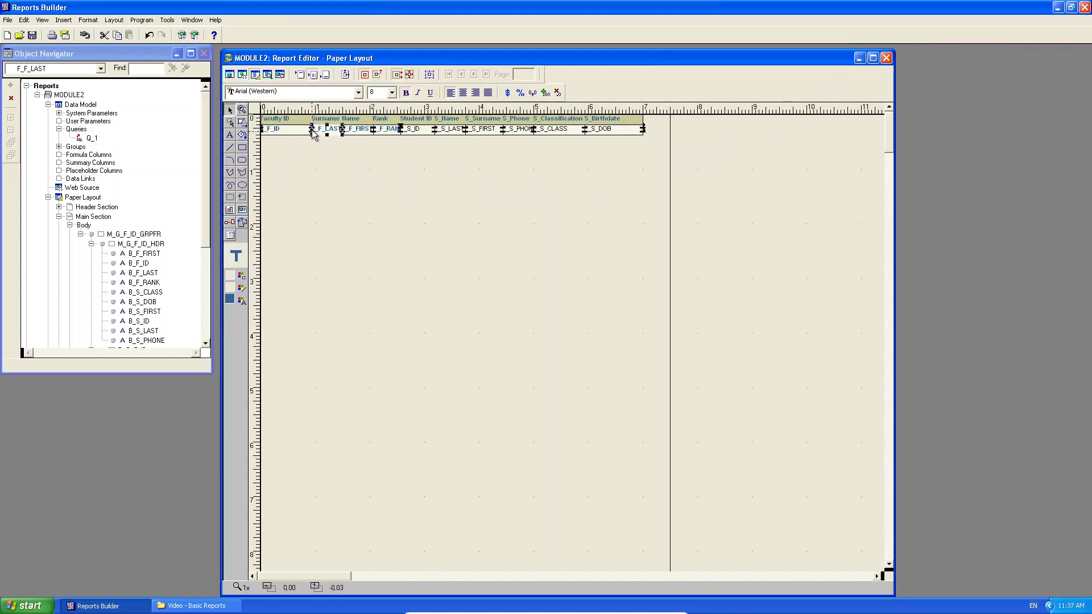
left_click(306, 138)
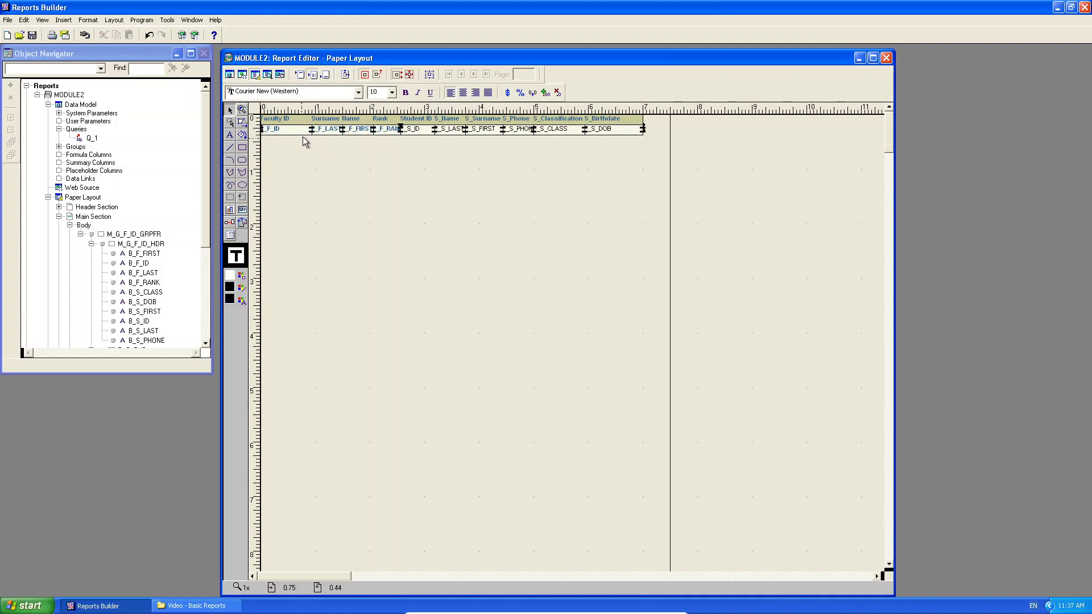
left_click(297, 132)
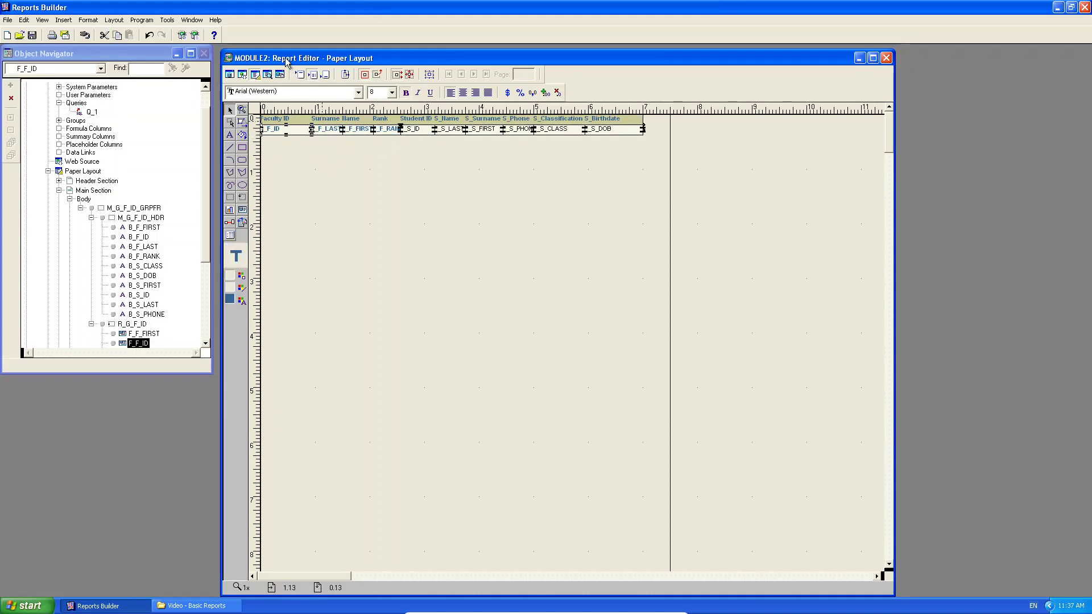
left_click(268, 75)
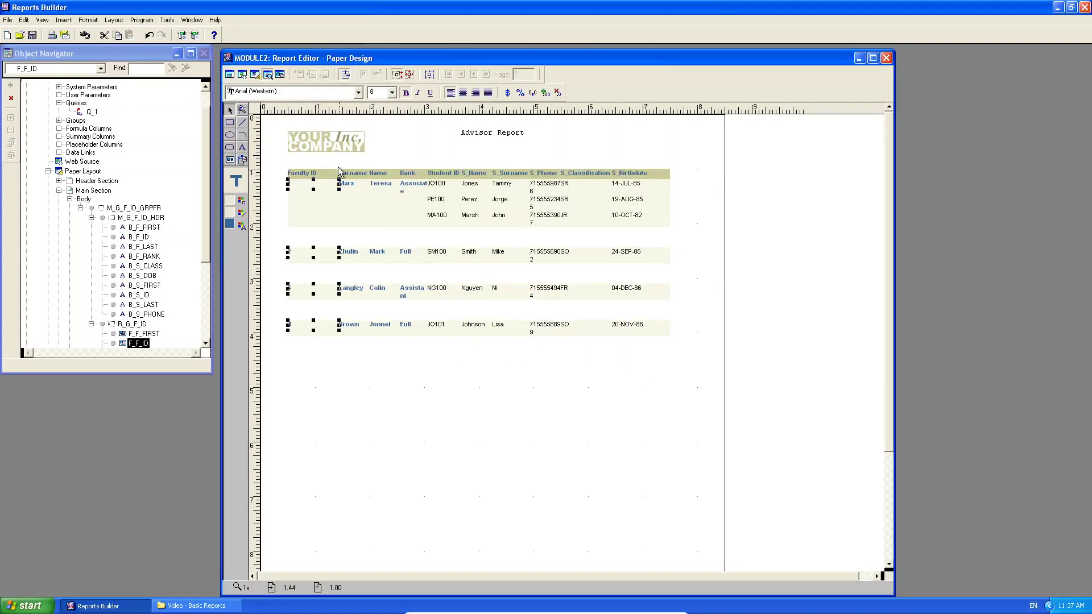
left_click(353, 205)
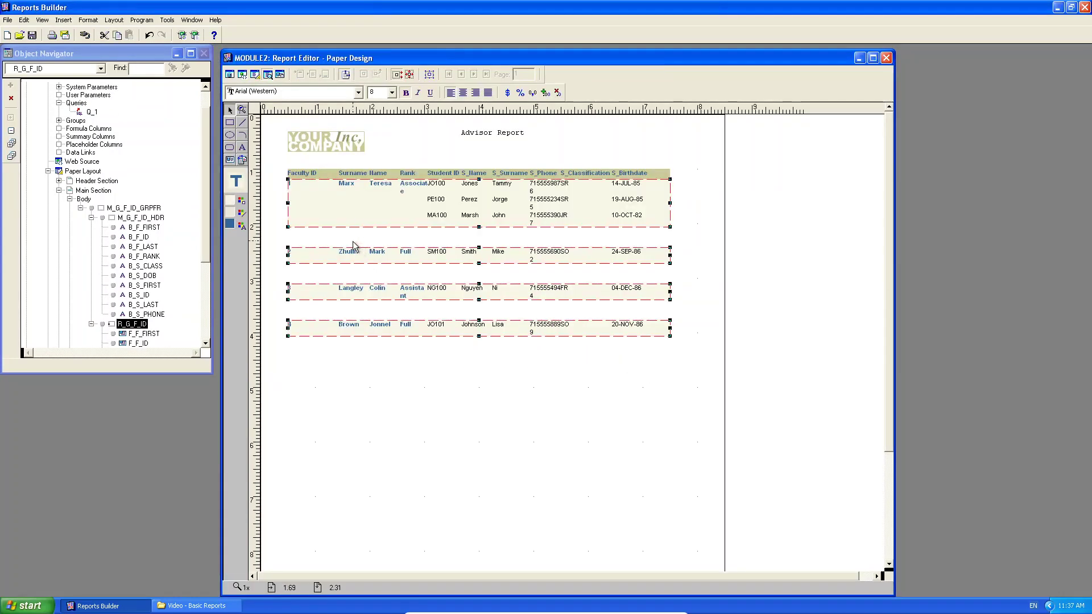
left_click(334, 178)
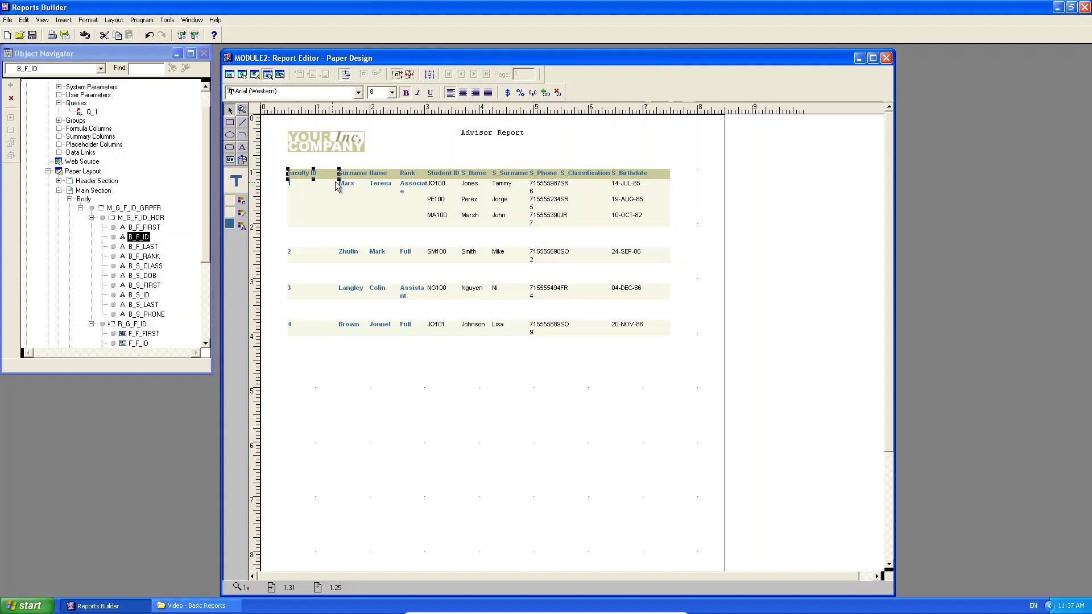
left_click_drag(338, 178, 328, 173)
Inspect the Surname heading, faculty surname values and Rank values in the faculty frame
left_click(327, 216)
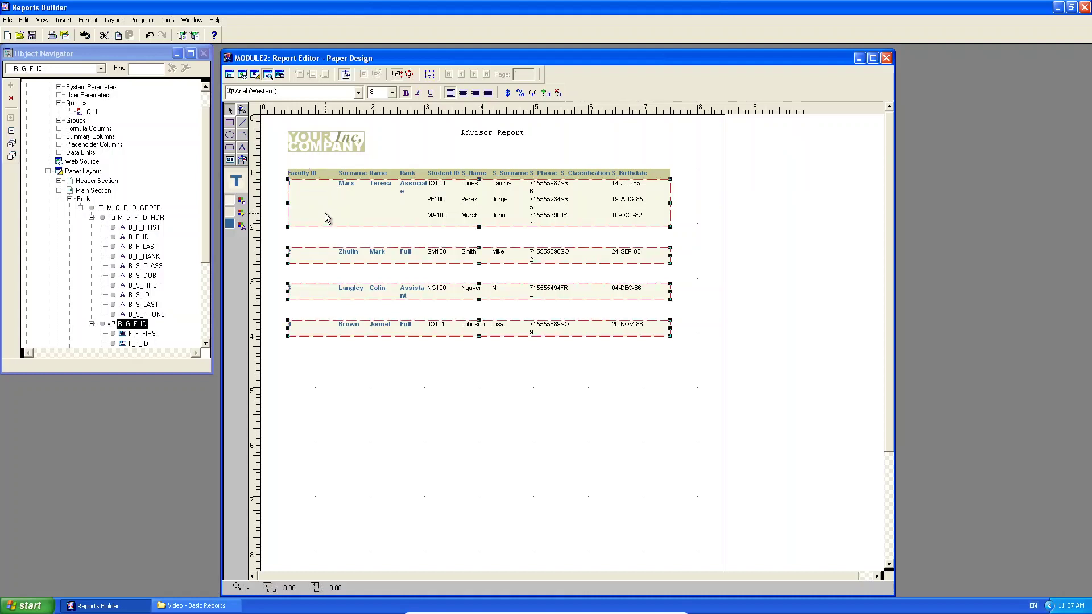
left_click(353, 185)
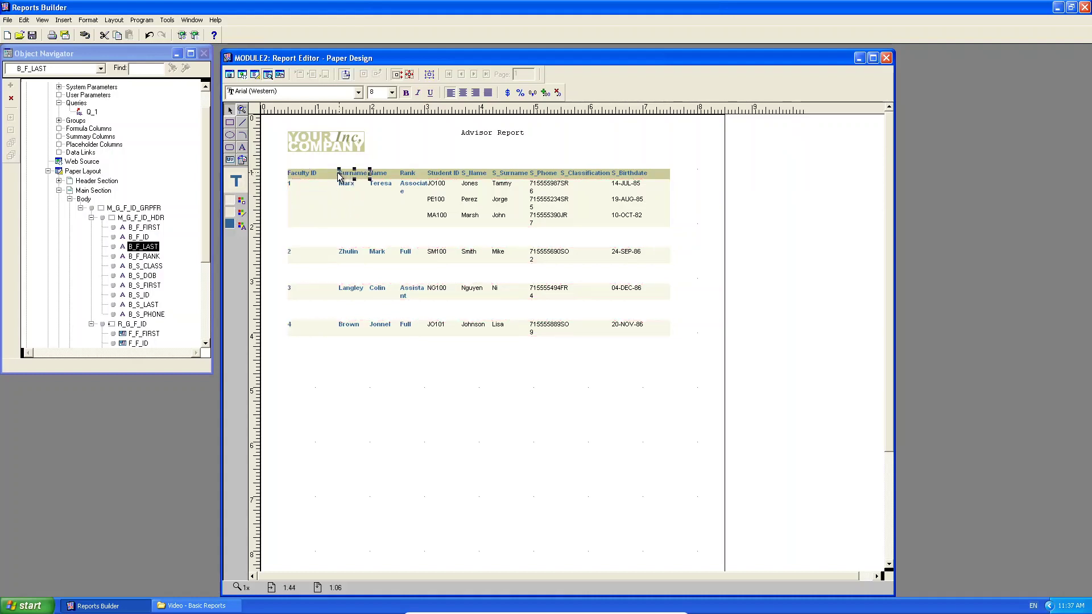
left_click(341, 174)
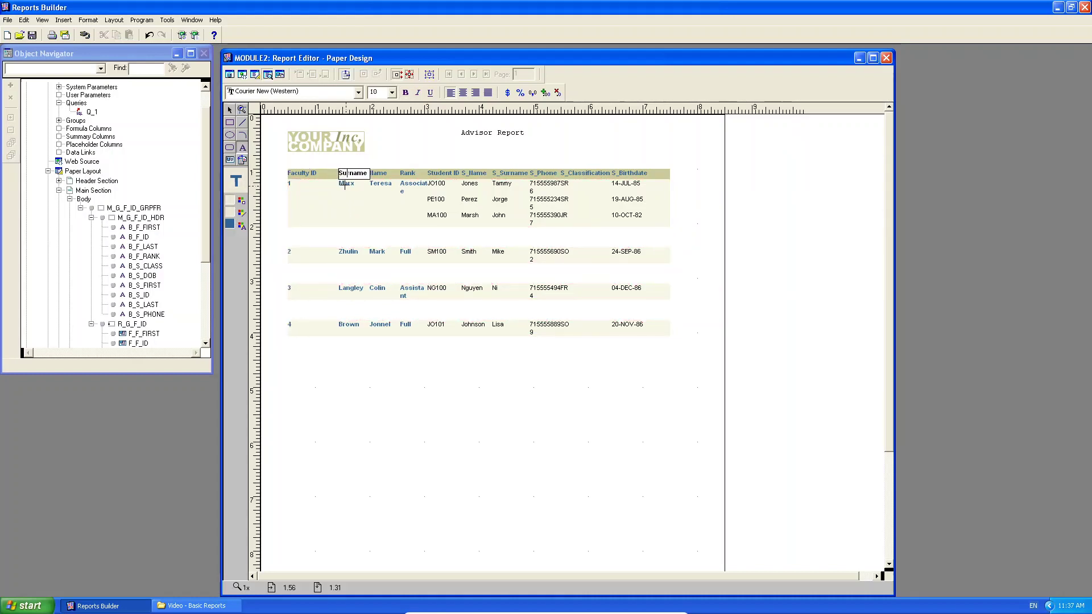
left_click(342, 186)
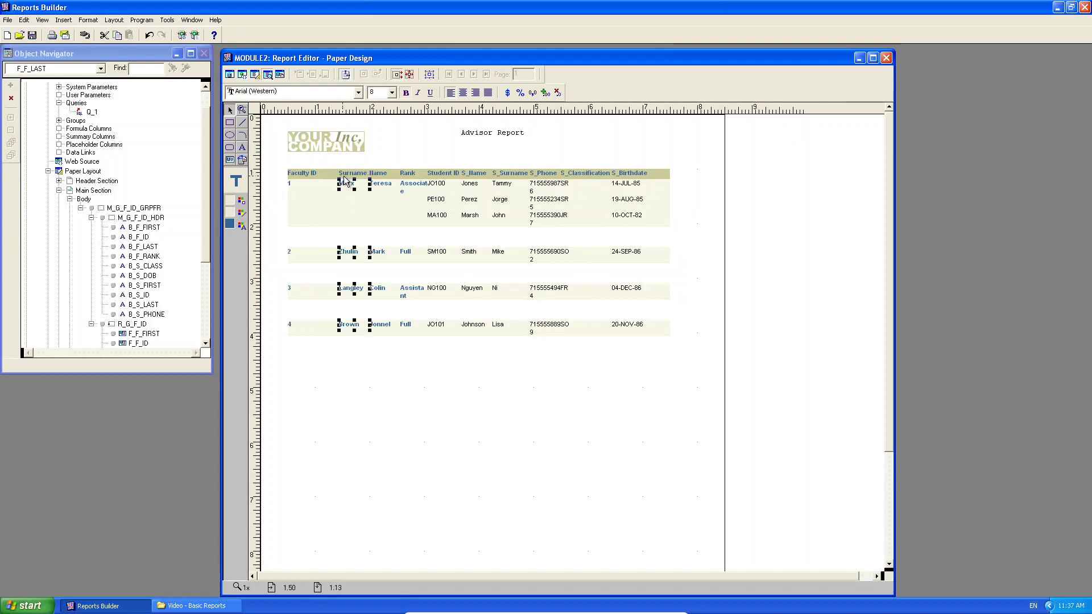
left_click(340, 188)
left_click(338, 185)
mouse_move(339, 184)
left_mouse_down()
mouse_move(287, 184)
mouse_move(338, 184)
left_mouse_up()
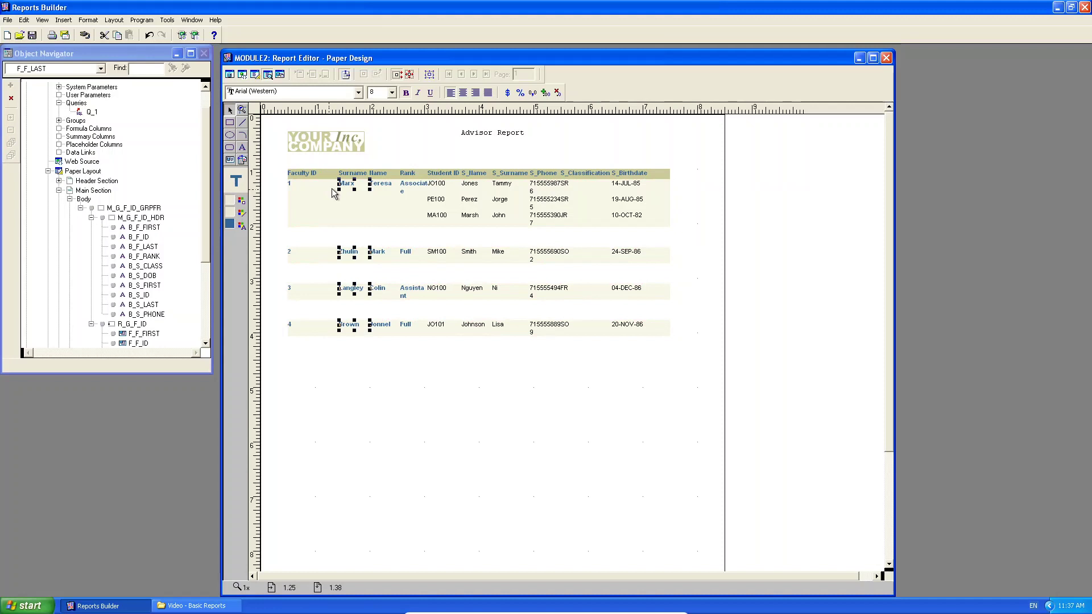
left_click(408, 189)
left_click(409, 192)
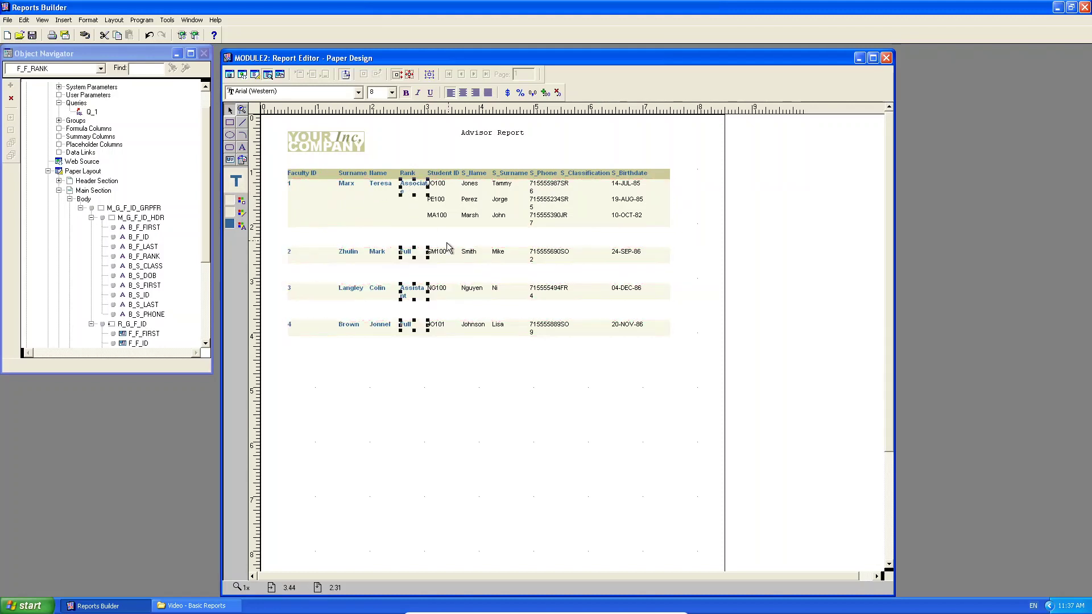
left_click(527, 432)
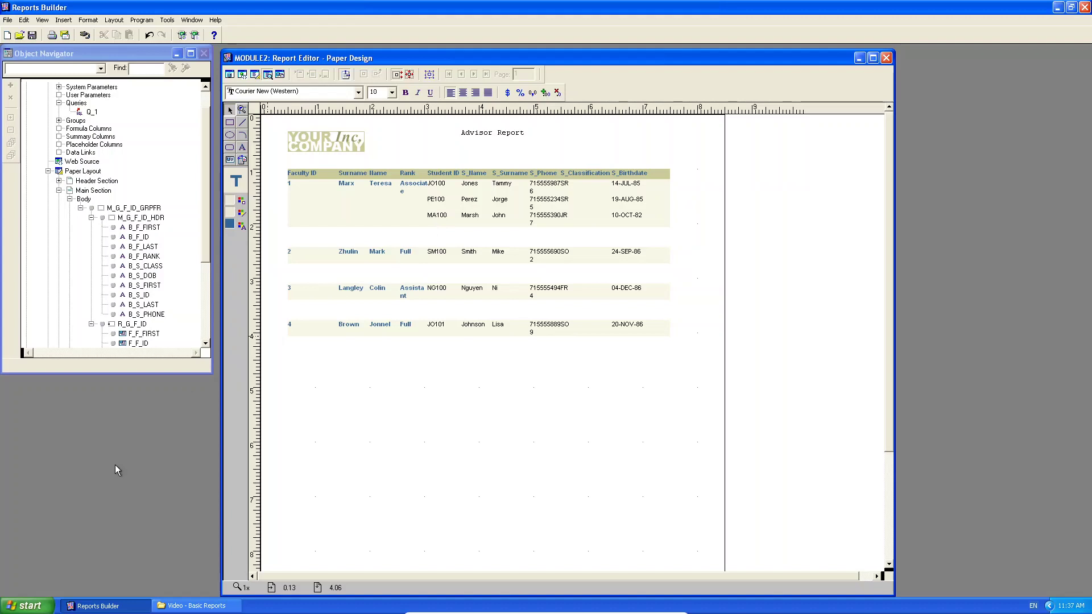
Launch SQL Plus from the DevSuiteHome1 Start menu and log on with the user name
left_click(37, 607)
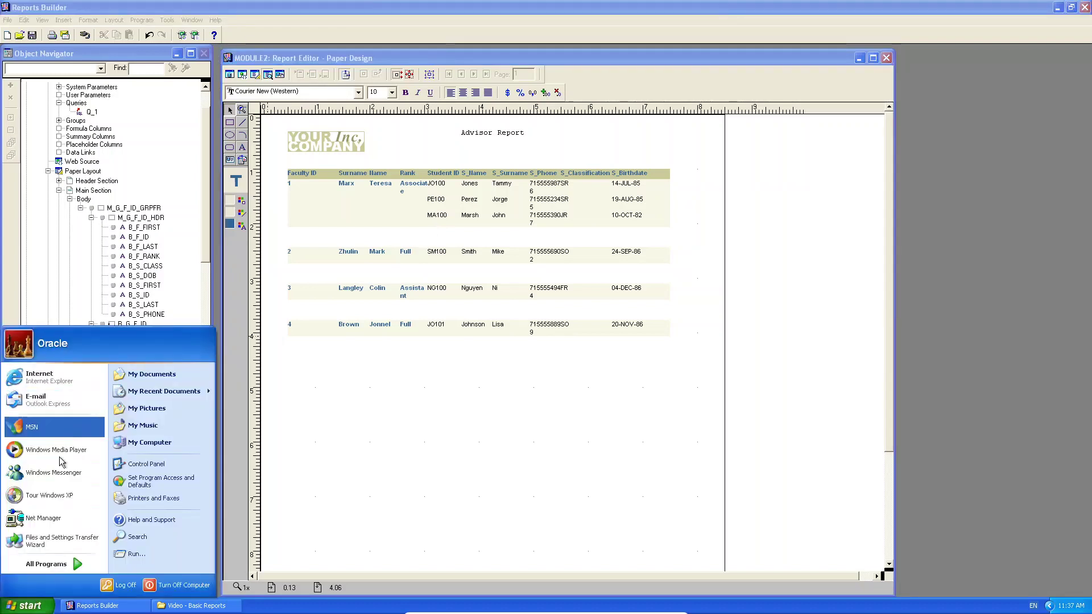
mouse_move(66, 564)
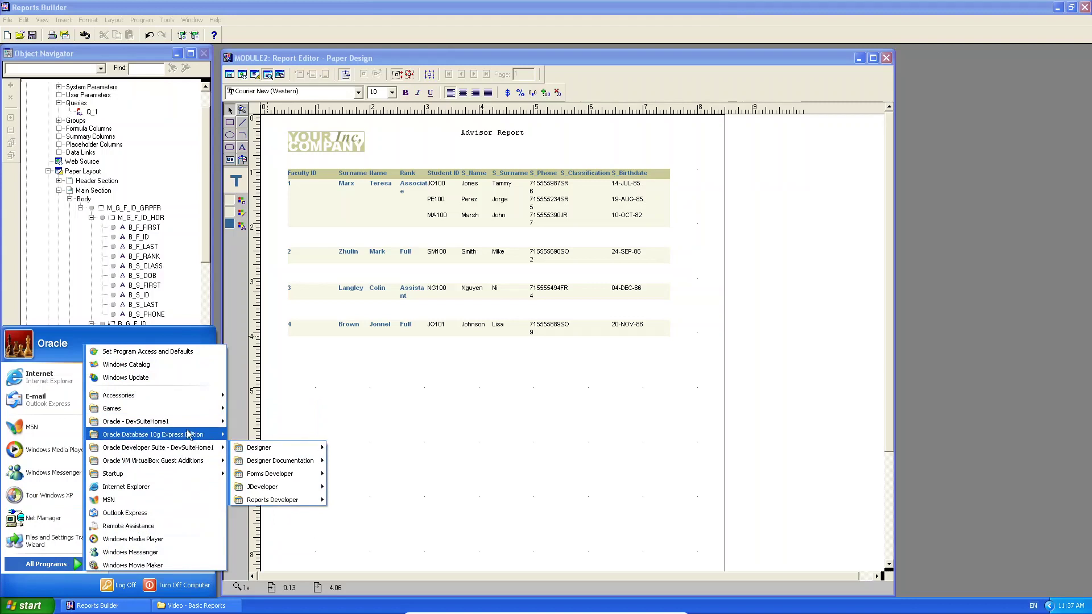
mouse_move(182, 424)
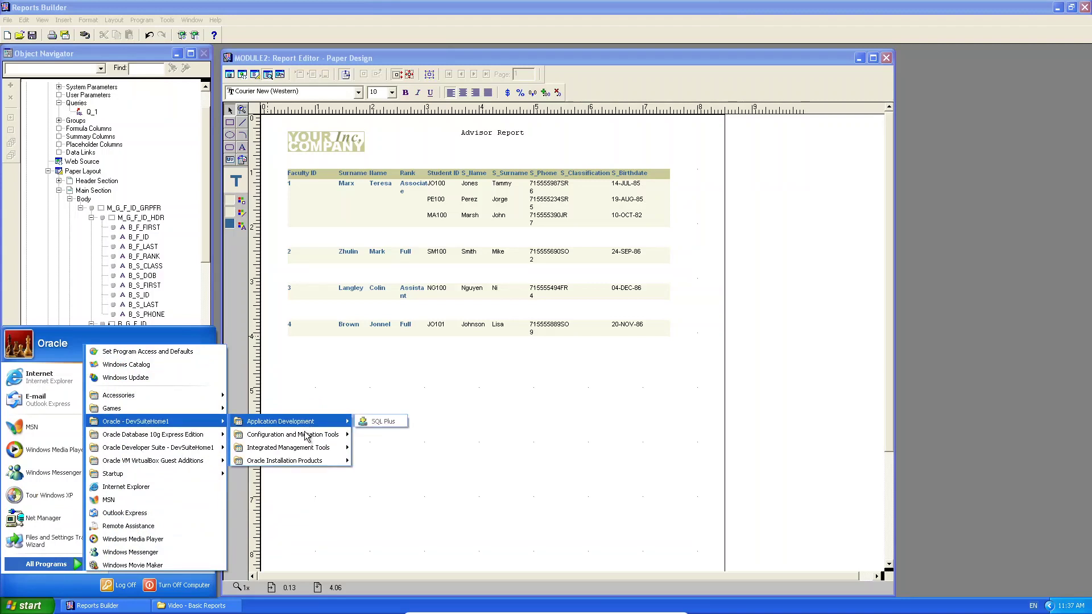
mouse_move(314, 426)
left_click(382, 421)
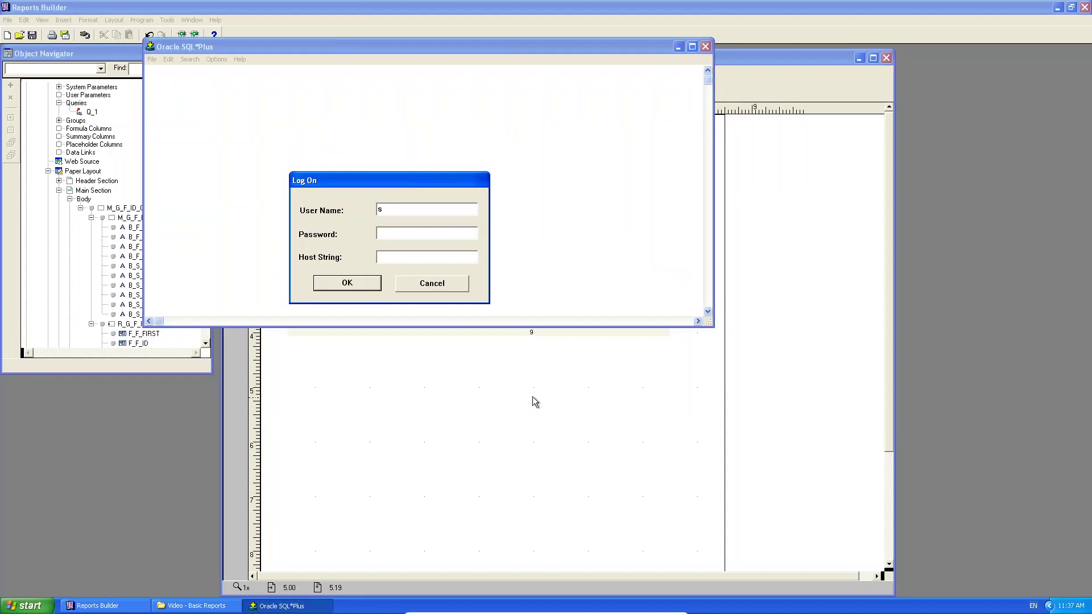
type("student")
key("Tab")
key("Return")
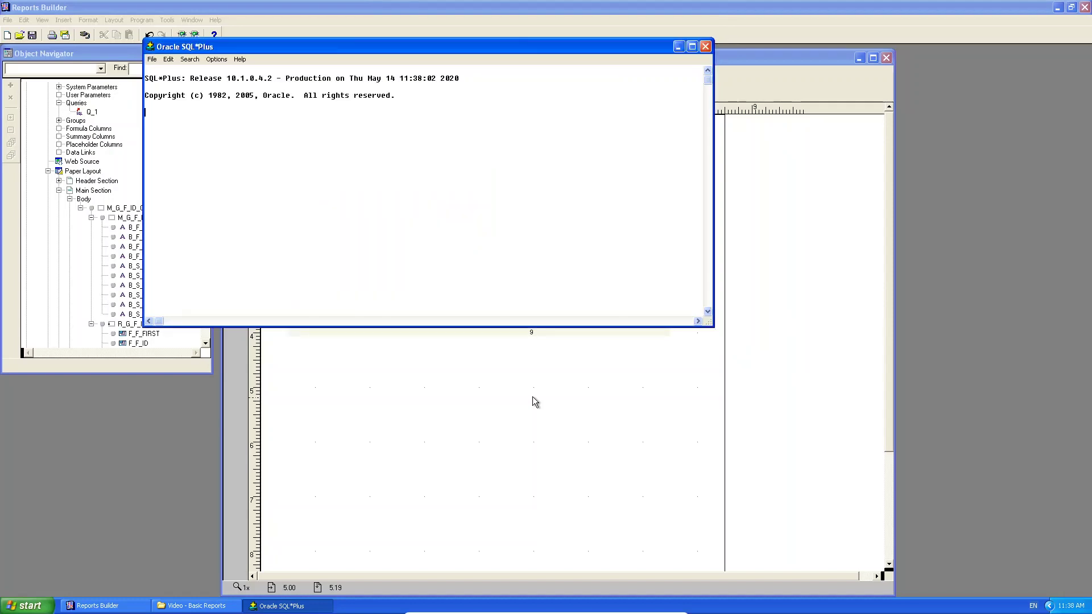
Check the Student ID field in the Report Editor, then return to the SQL*Plus session
left_click(760, 419)
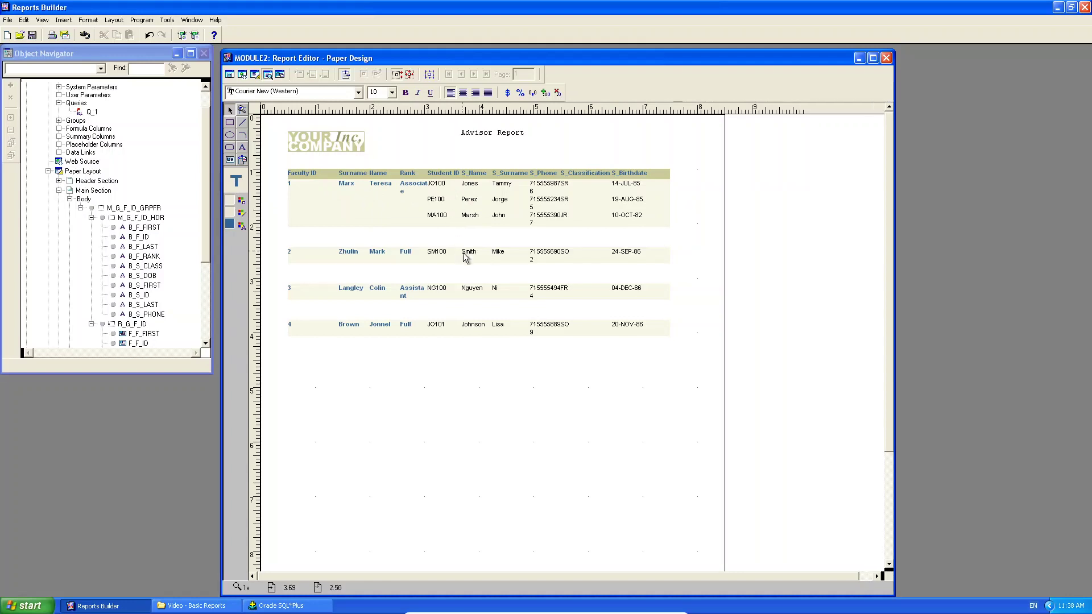
left_click(442, 218)
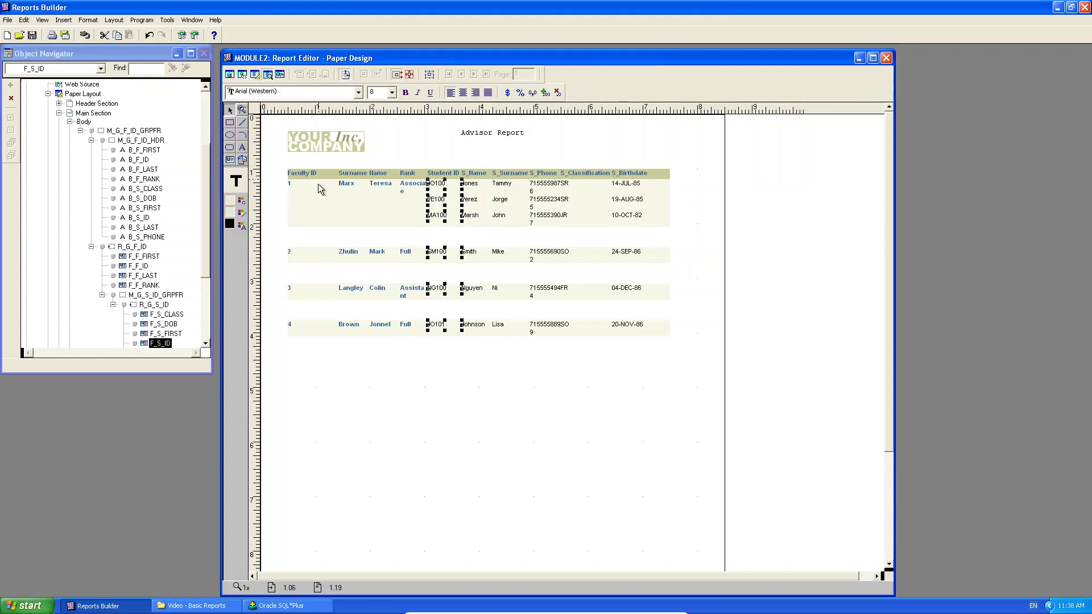
left_click(306, 364)
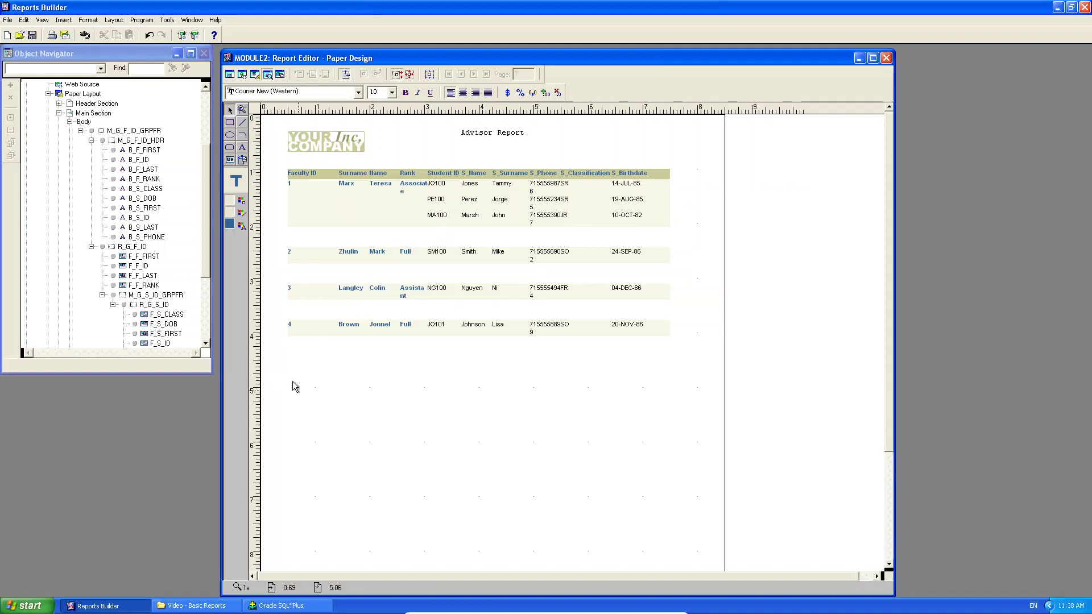
left_click(279, 606)
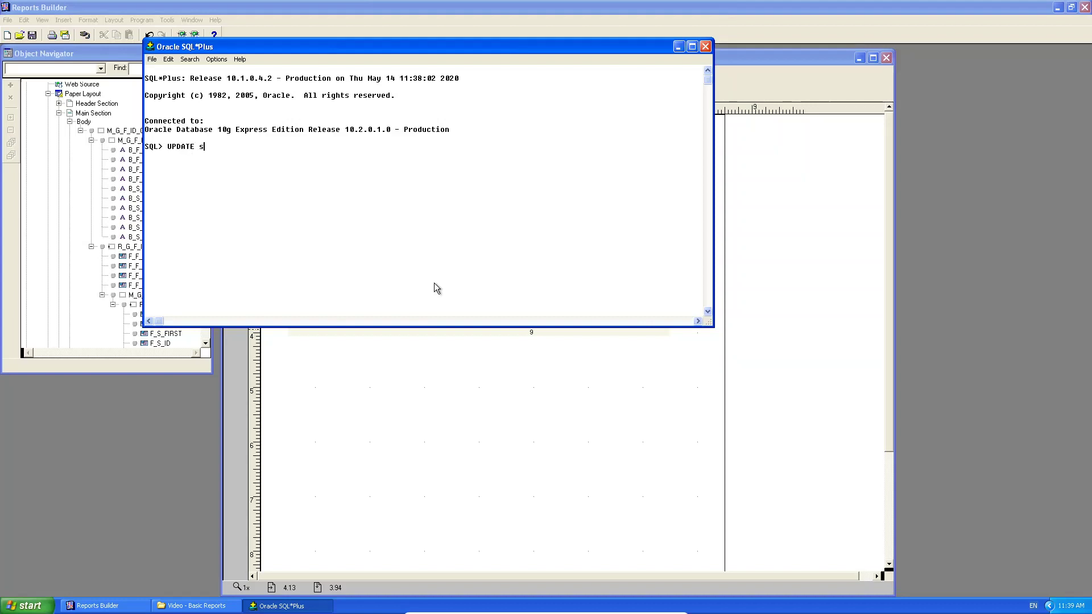
Set f_id to 5 for student MA100 and commit the change
key("Return")
type("SET f_id = 5   3  WHERE ")
type("s_id")
type(" = 'MA100';")
key("Return")
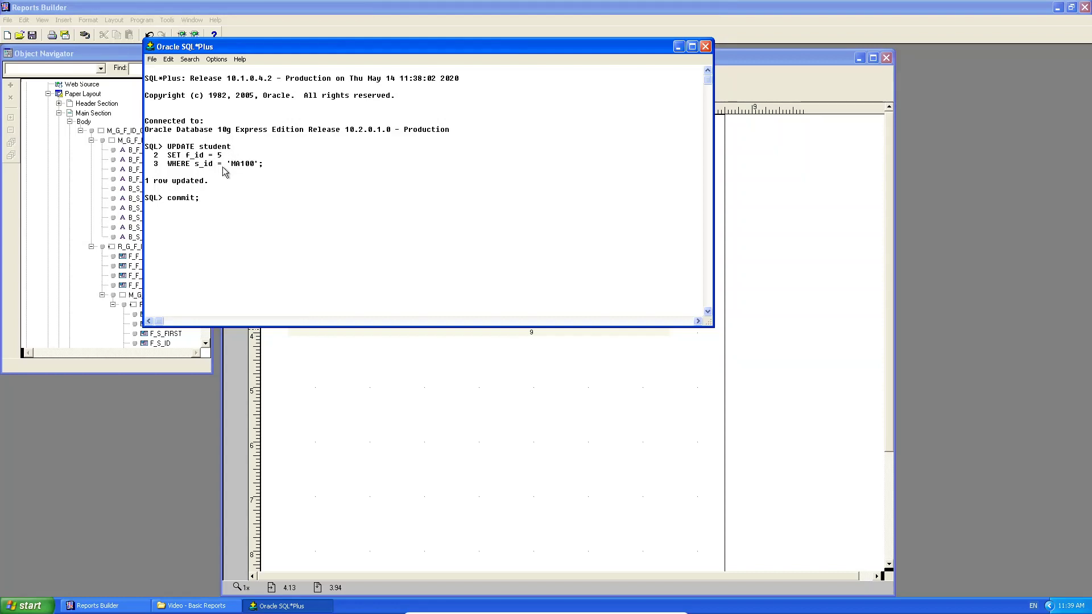
key("Return")
Re-run the Advisor Report so faculty 5 appears with student MA100
left_click(470, 439)
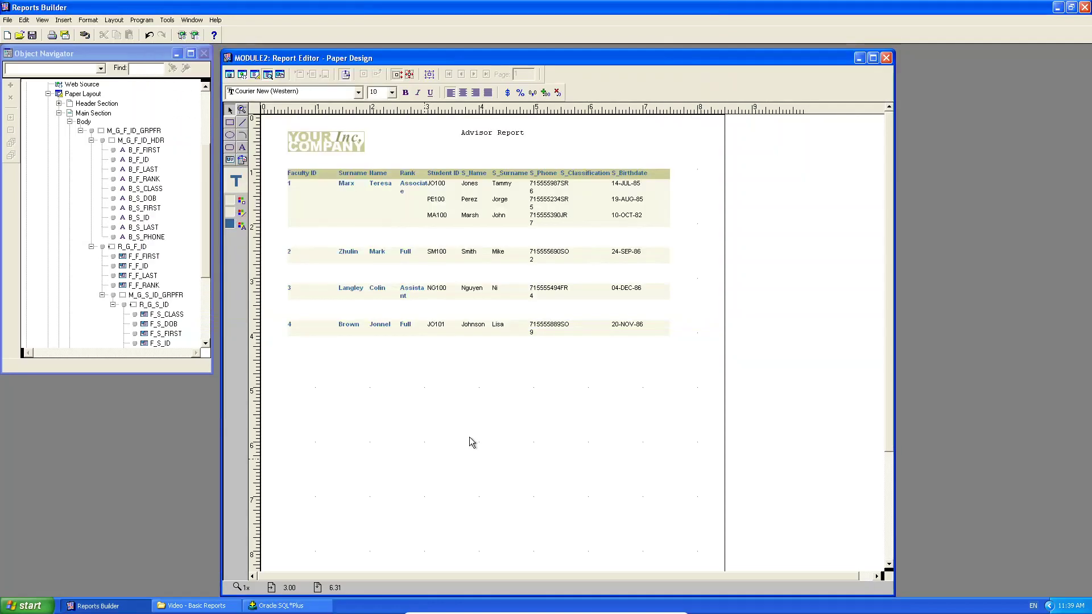
left_click(194, 38)
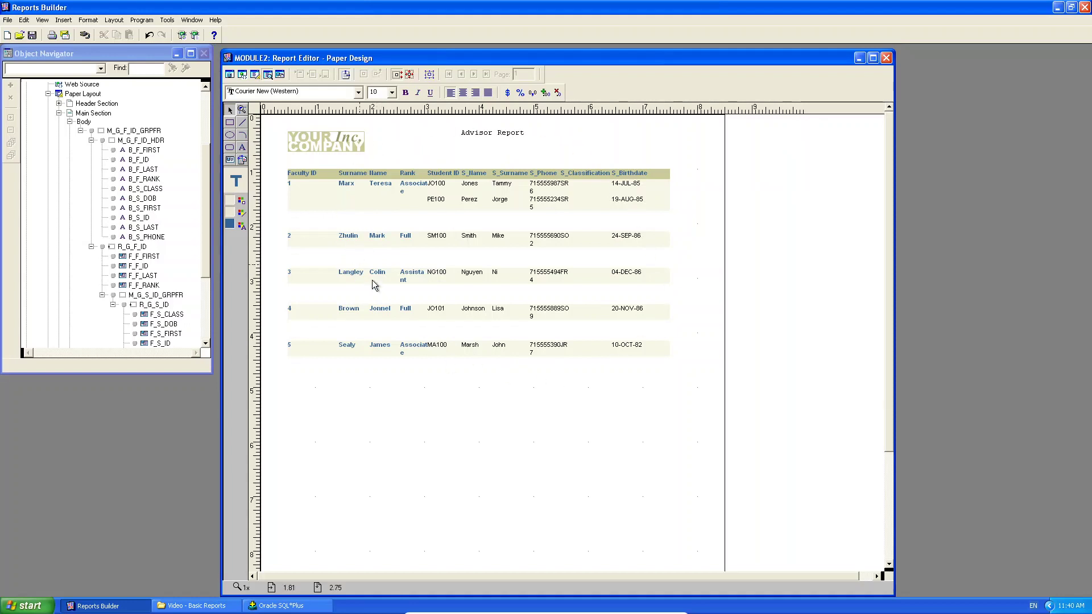
Save the report as ADVISOR_REPORT (GROUP_LEFT) in Reports Binary (*.rdf) format
left_click(31, 34)
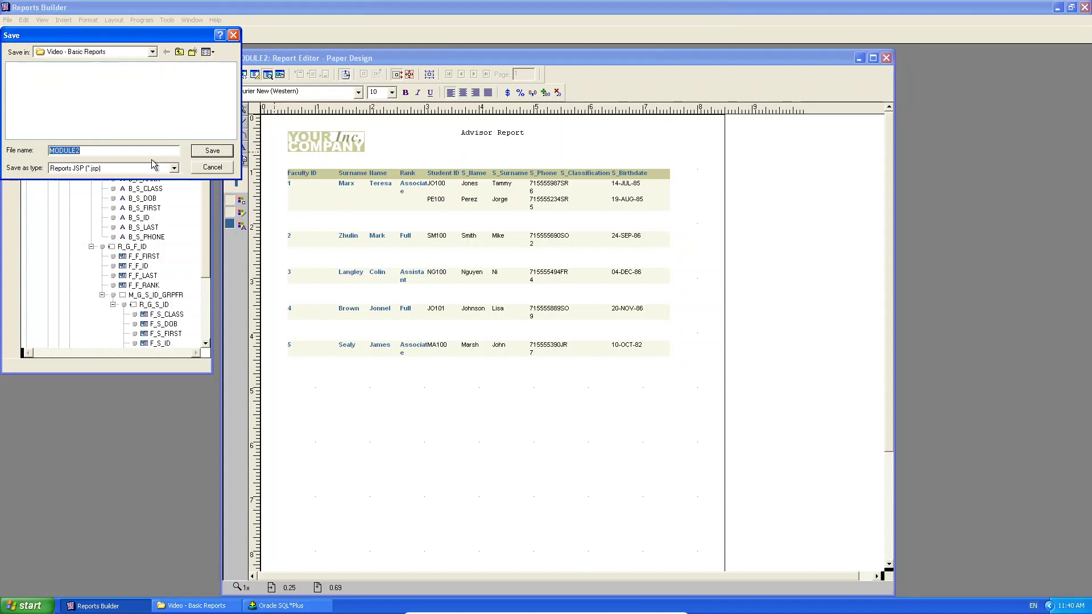
type("ADVISOR_REPORT (GROUP_")
type("LEFT)")
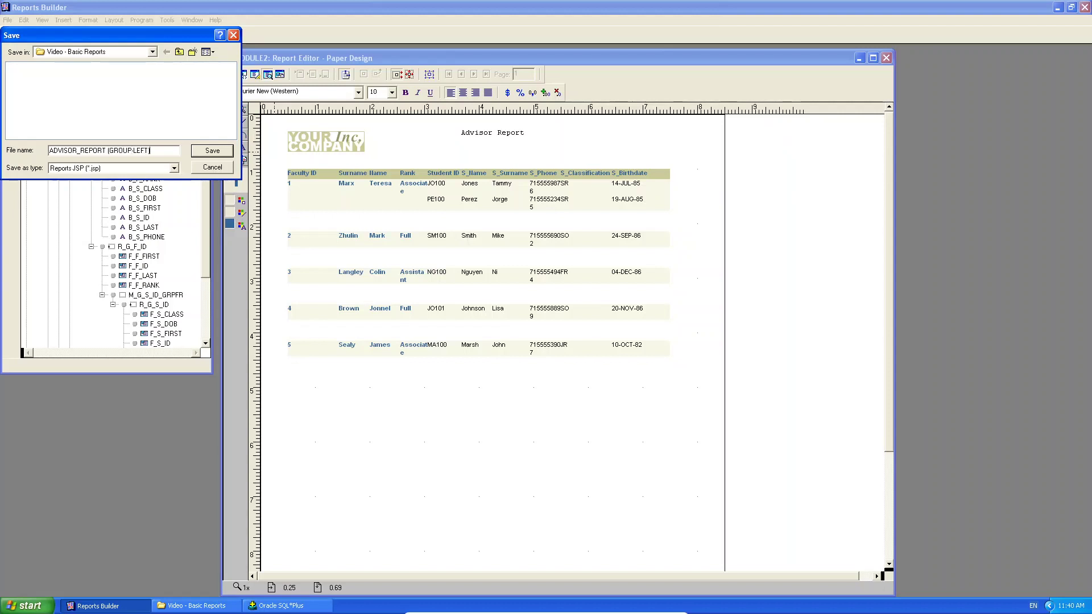
left_click(96, 170)
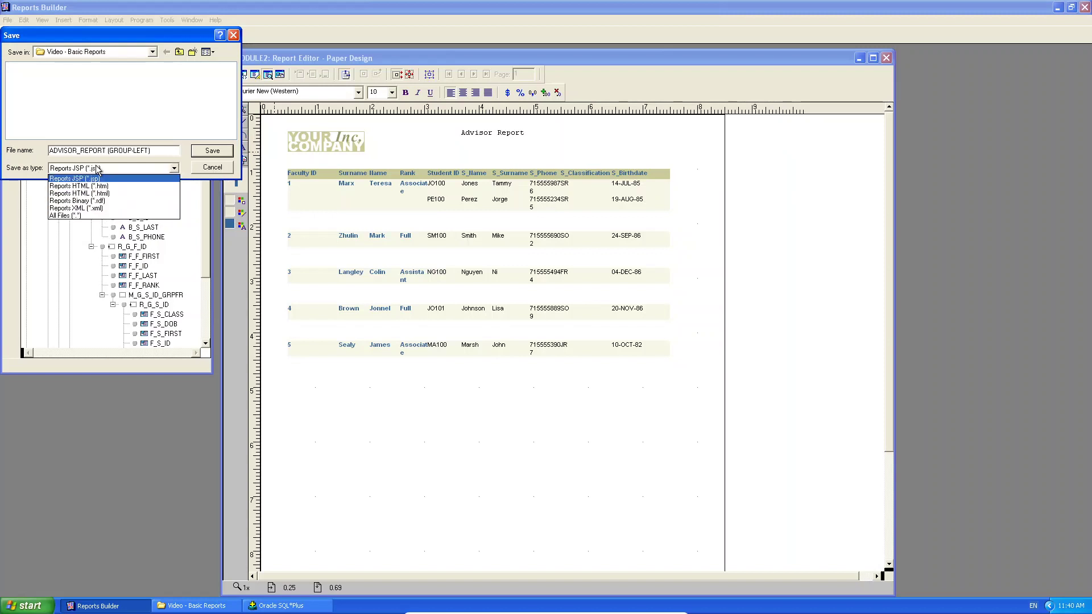
left_click(99, 202)
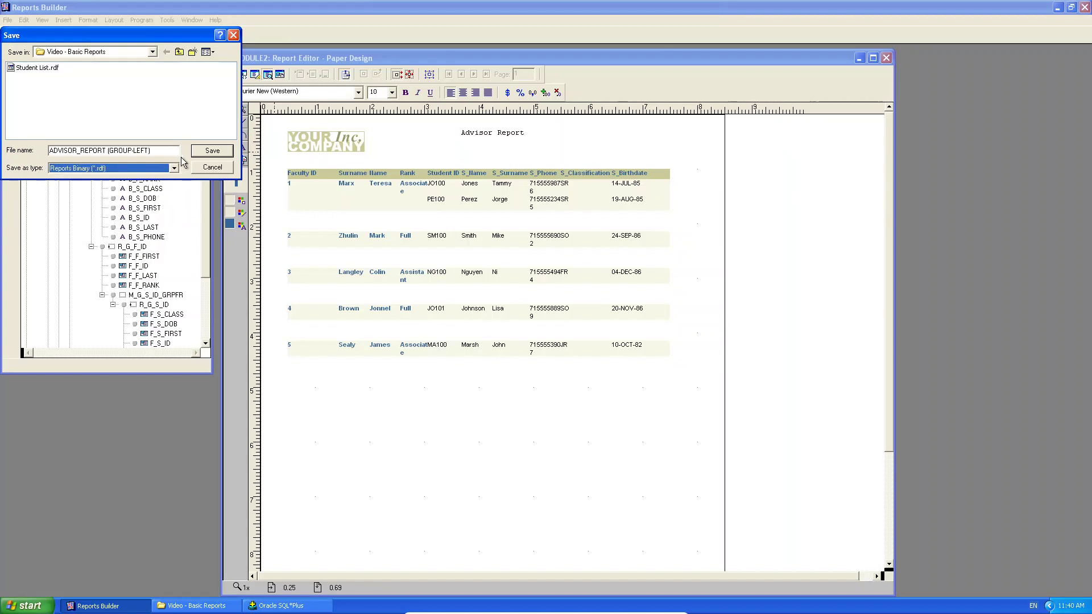
left_click(212, 151)
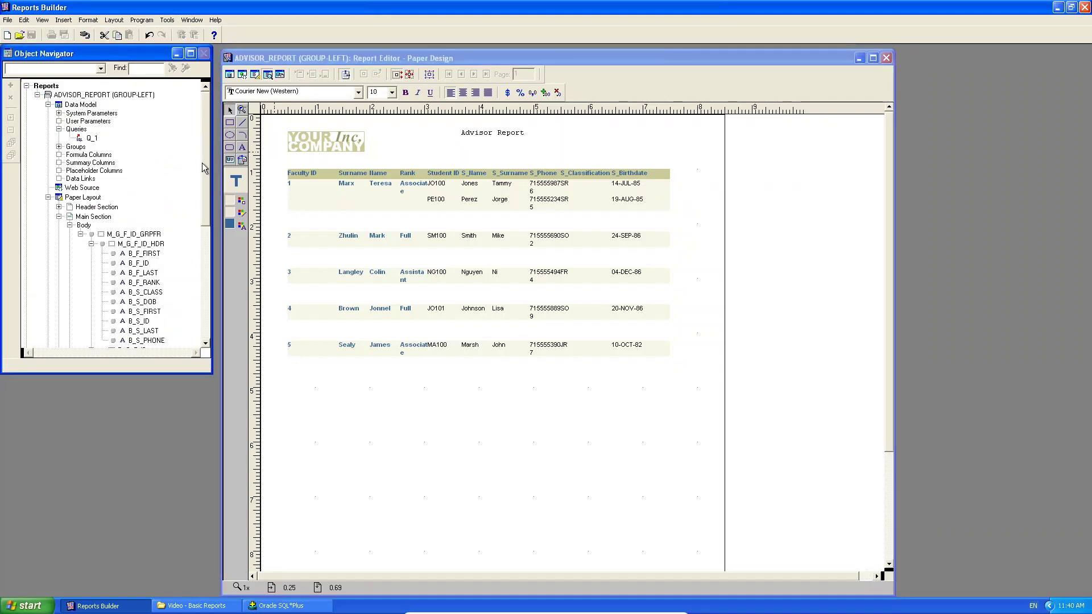
Browse the File menu and dismiss it without choosing a command
left_click(8, 20)
mouse_move(63, 20)
left_click(111, 10)
left_click(8, 21)
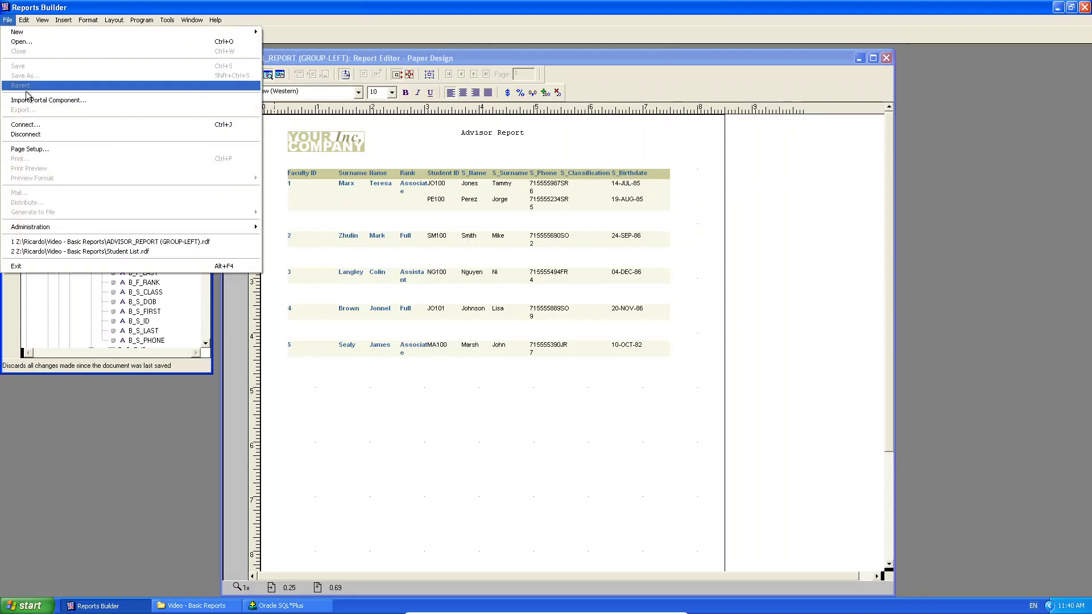
left_click(340, 422)
Save a copy of the report under the name ADVISOR_REPORT (GROUP-ABOVE)
right_click(79, 95)
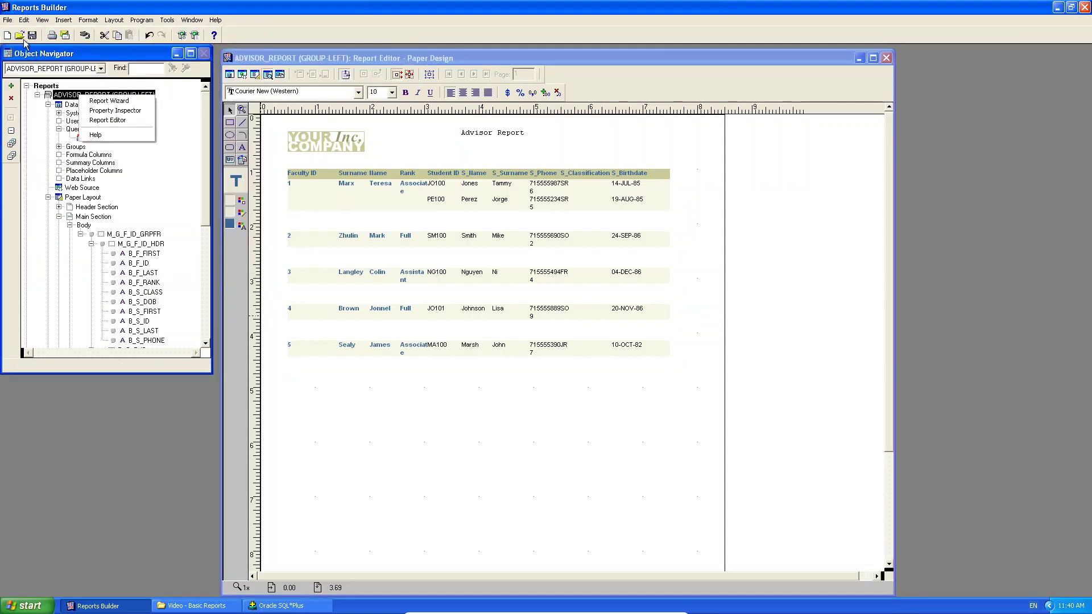
left_click(7, 19)
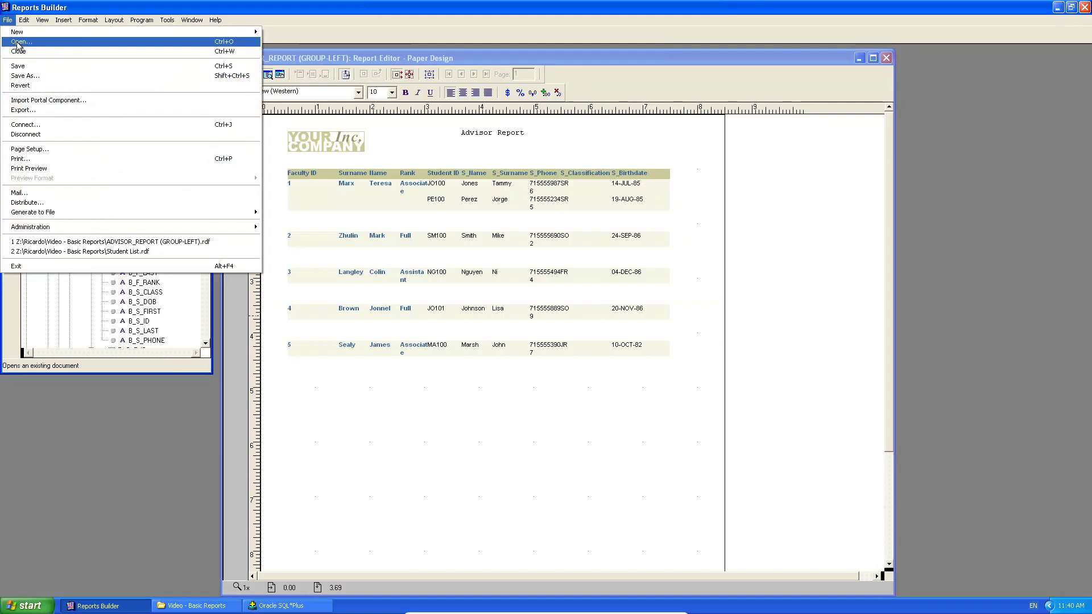
left_click(21, 76)
left_click(147, 149)
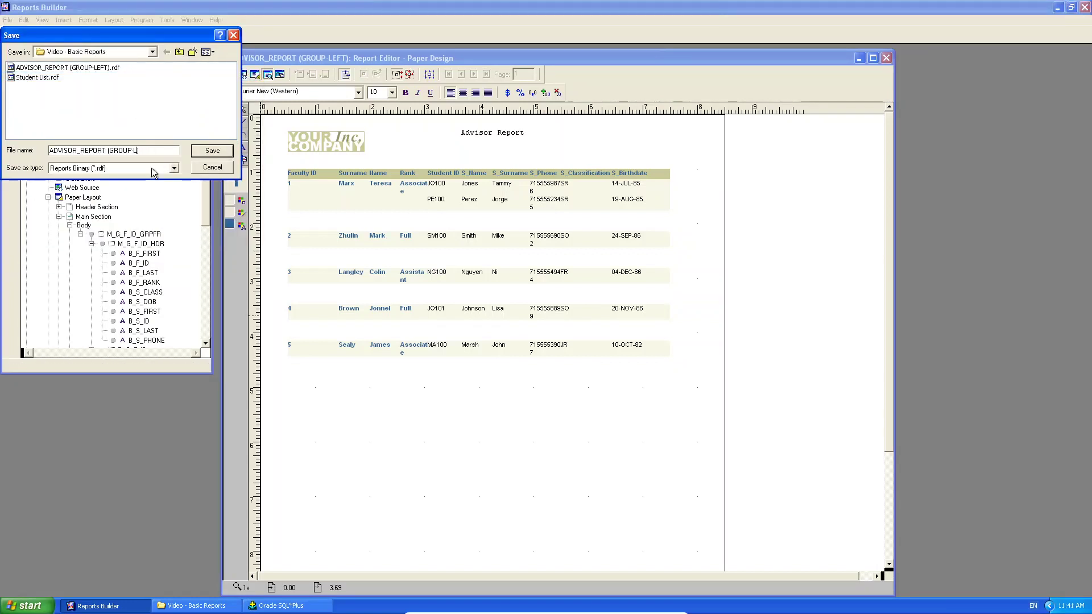
type("ABOVE")
key("Return")
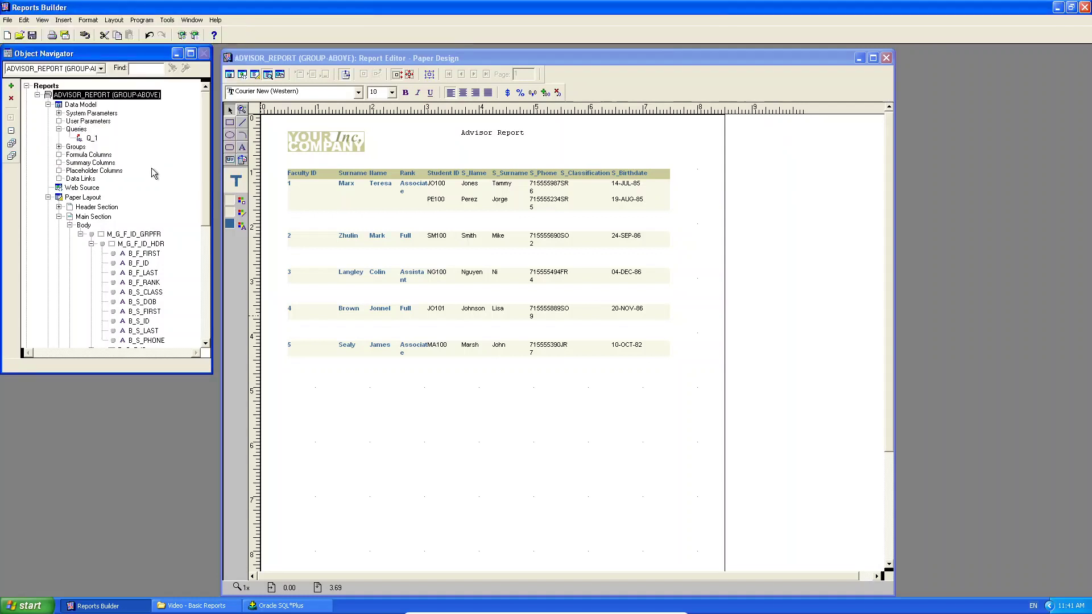
left_click(626, 450)
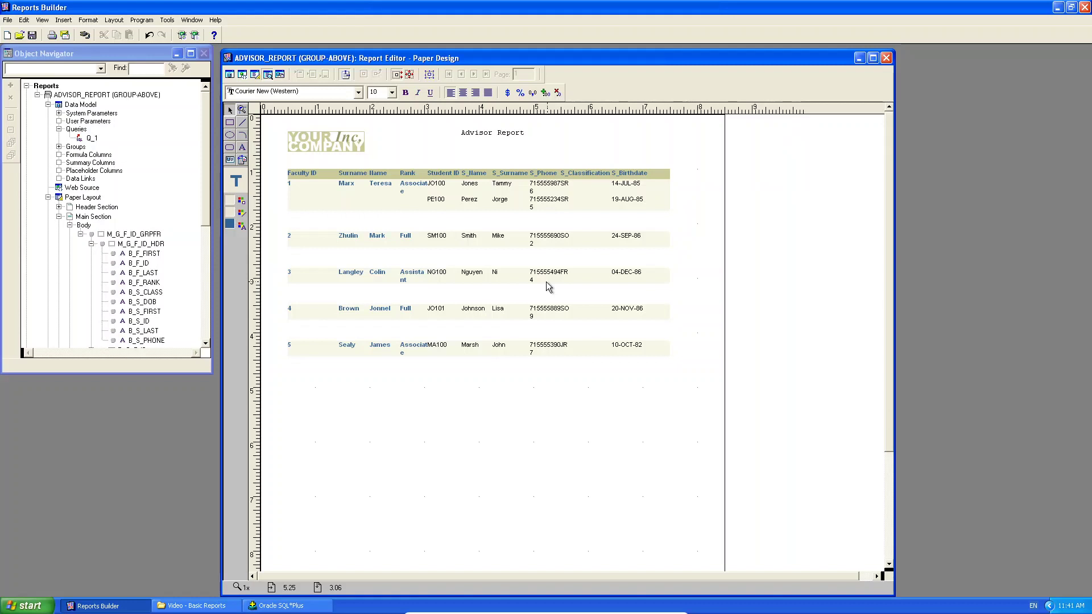
Rerun the Report Wizard on the report and rebuild it with the Group Above style
left_click(129, 97)
right_click(128, 98)
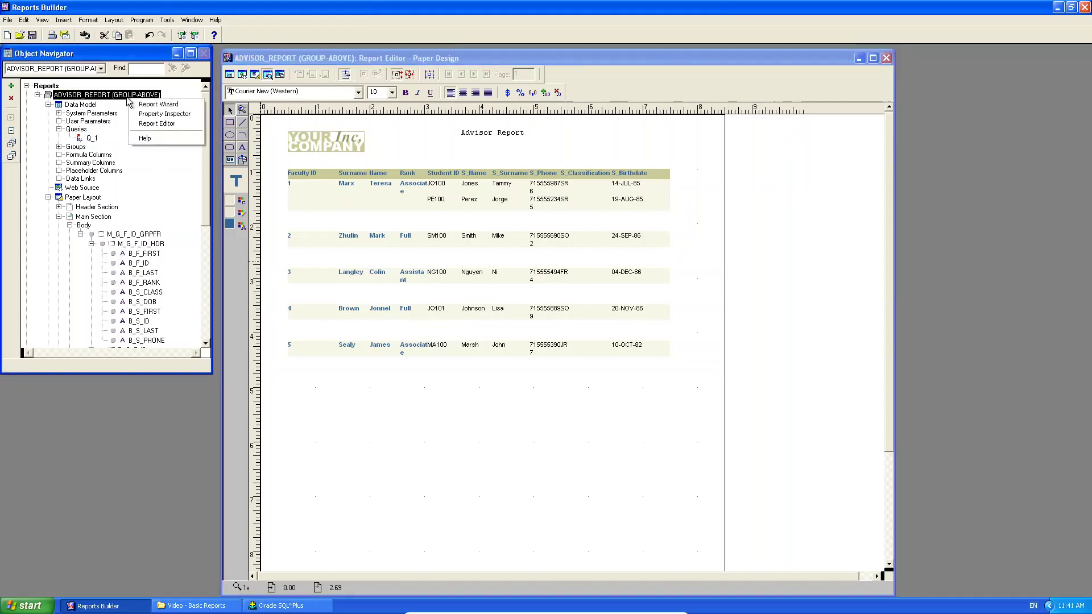
left_click(140, 111)
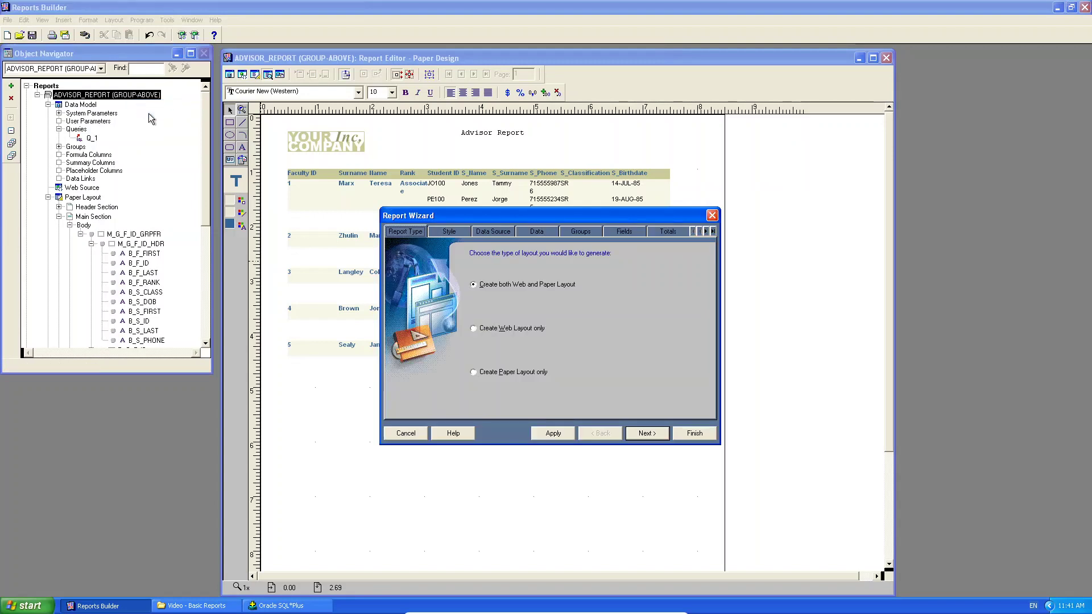
left_click(479, 232)
left_click(478, 233)
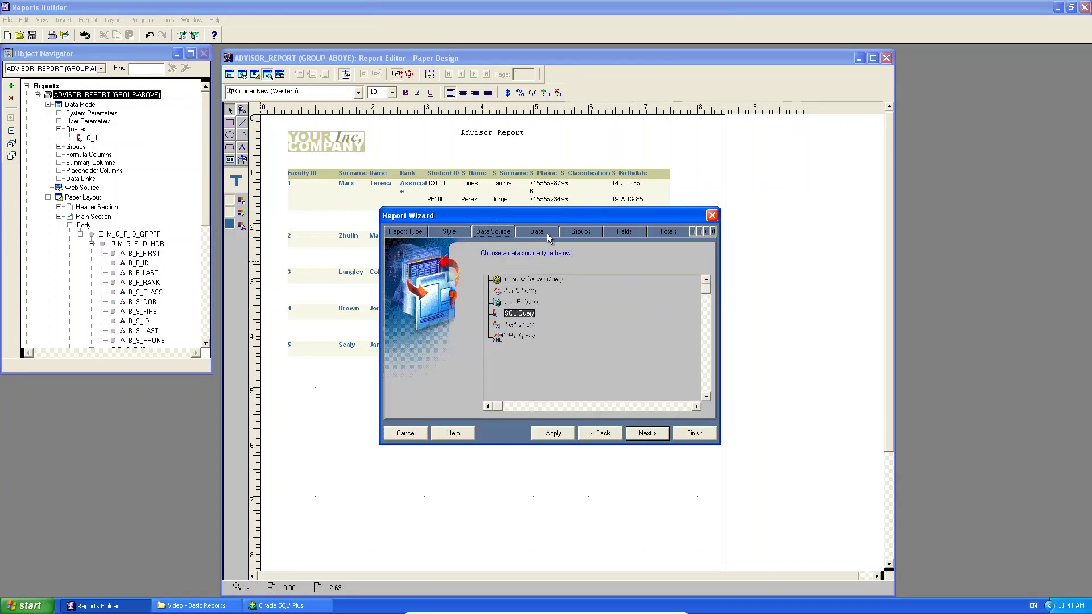
left_click(536, 232)
left_click(580, 231)
left_click(624, 232)
left_click(661, 232)
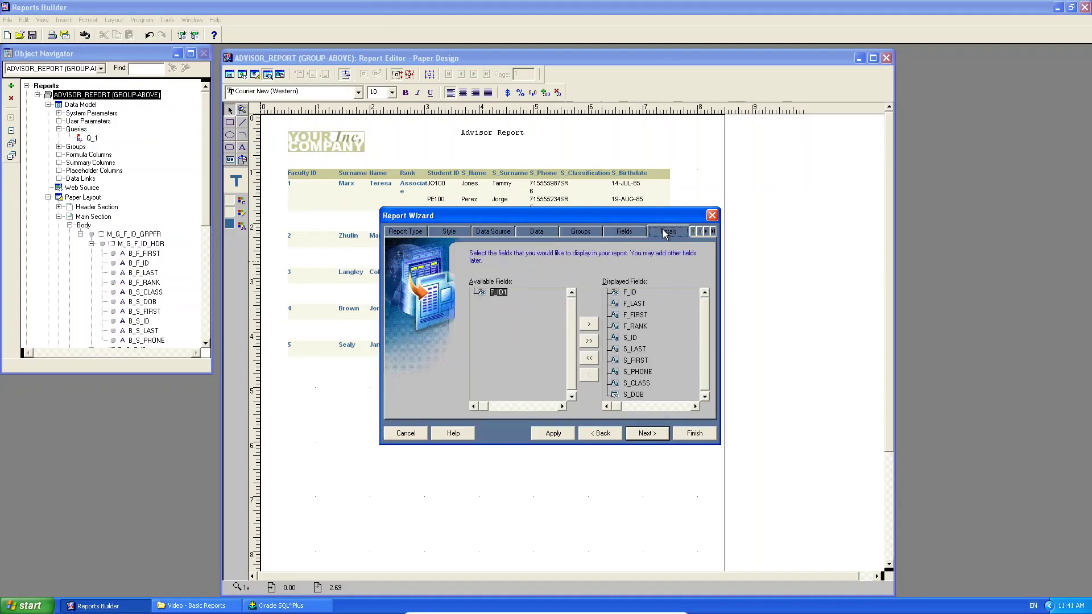
left_click(452, 234)
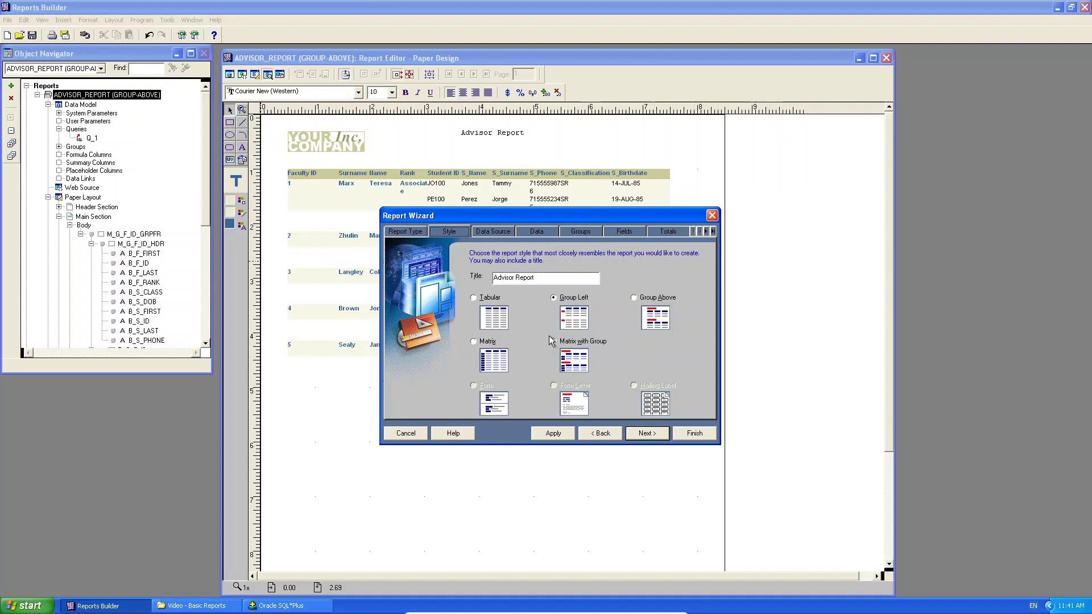
left_click(695, 434)
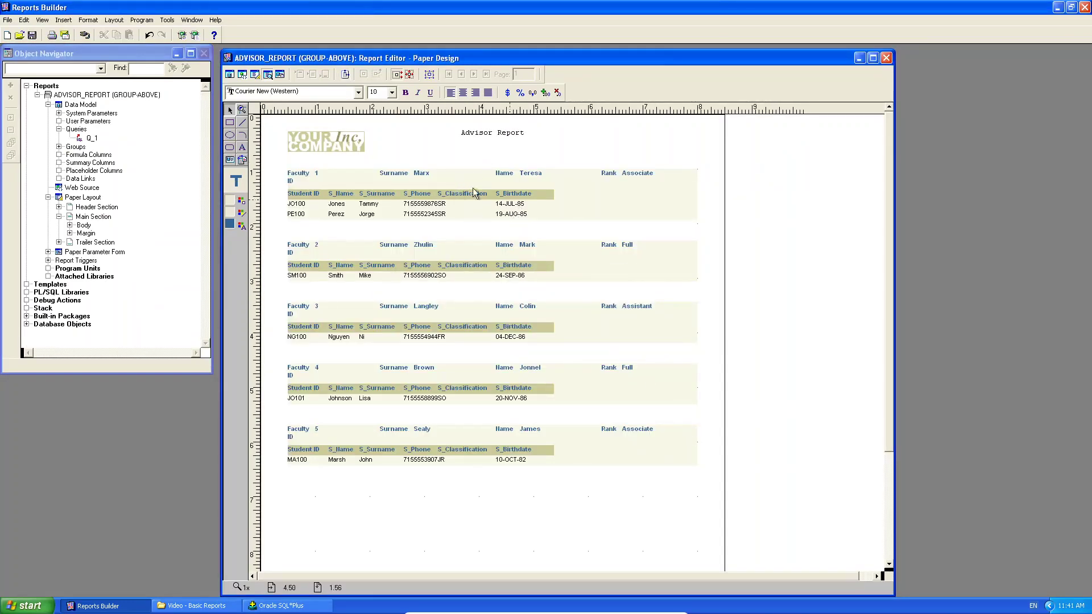
Select the faculty ID and surname labels and group frame, then clear the selection
left_click(302, 182)
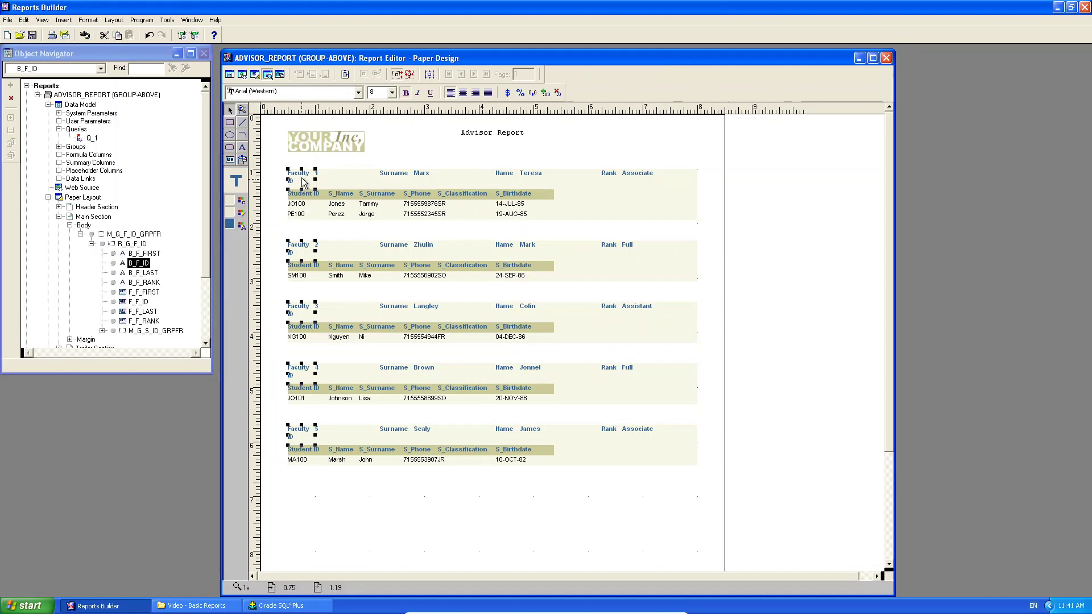
left_click(359, 175)
left_click(414, 174)
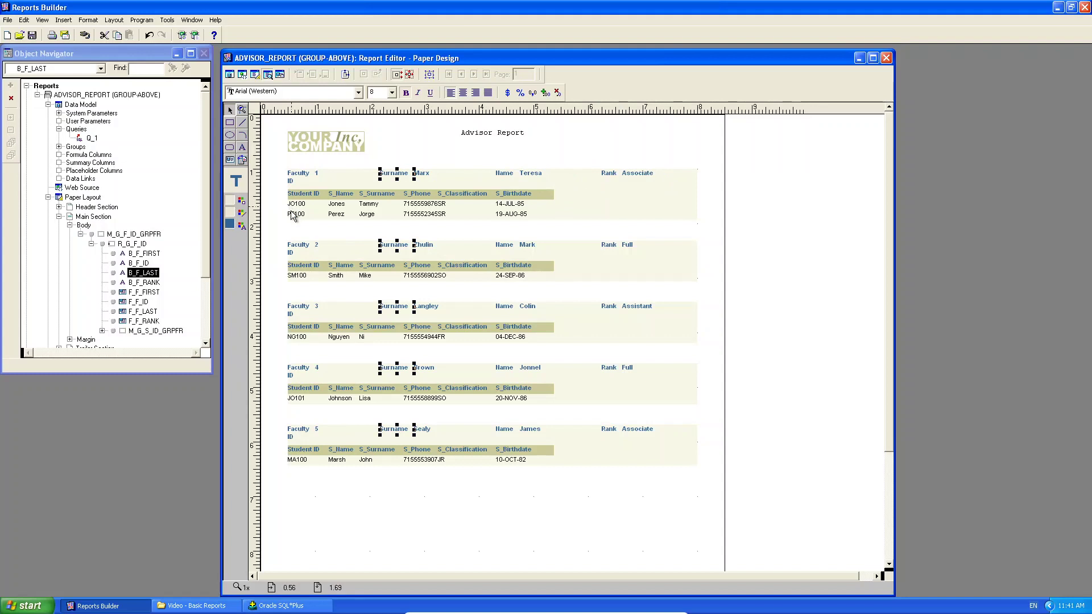
left_click(691, 230)
left_click(715, 237)
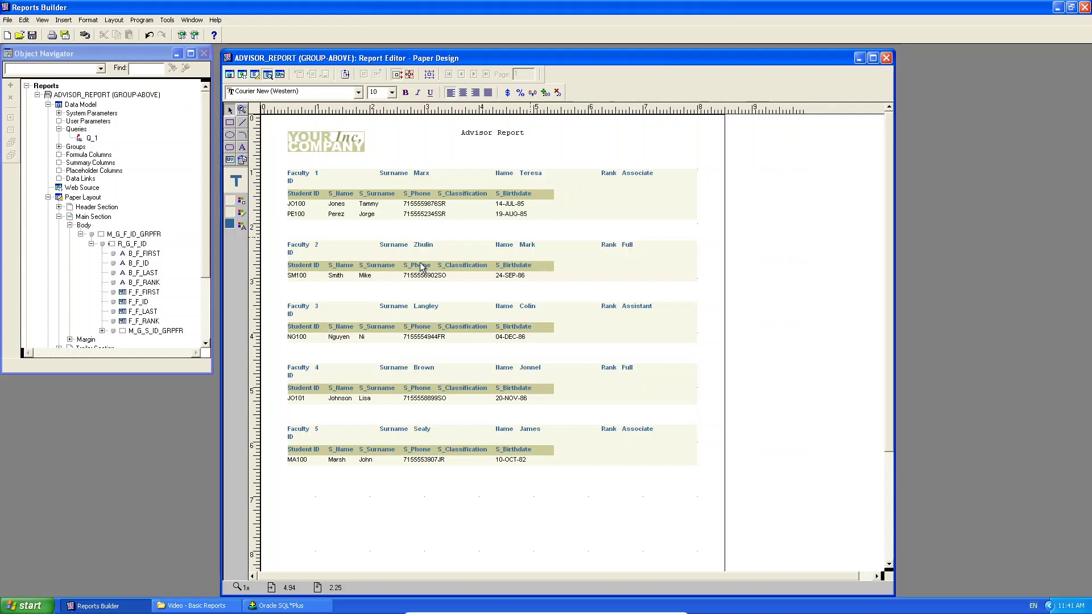
Make the faculty ID and surname value fields black
left_click(330, 182)
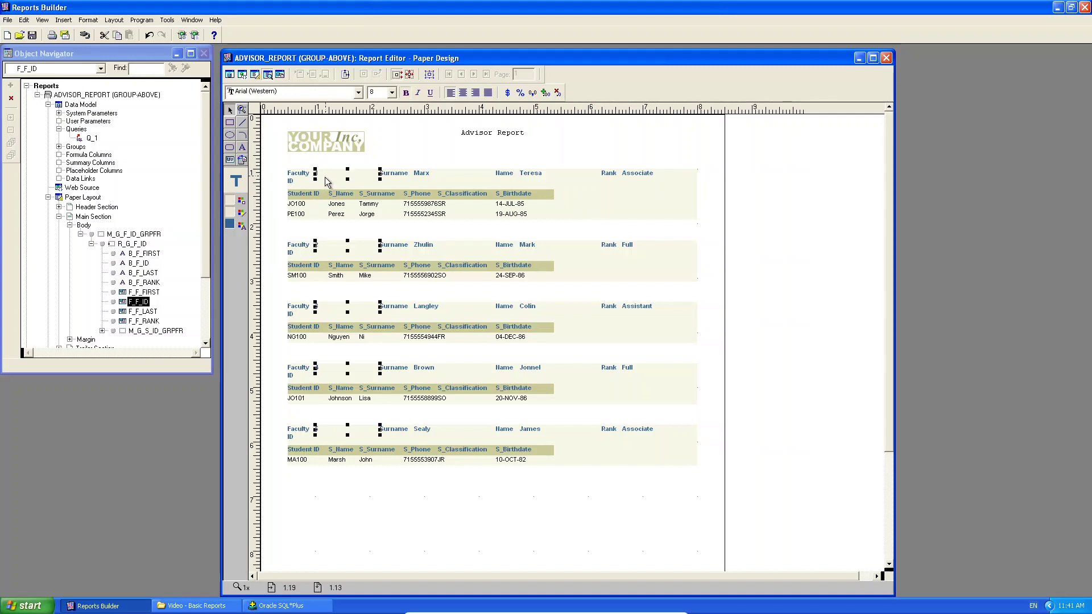
left_click(449, 178)
left_click(369, 172)
left_click(239, 228)
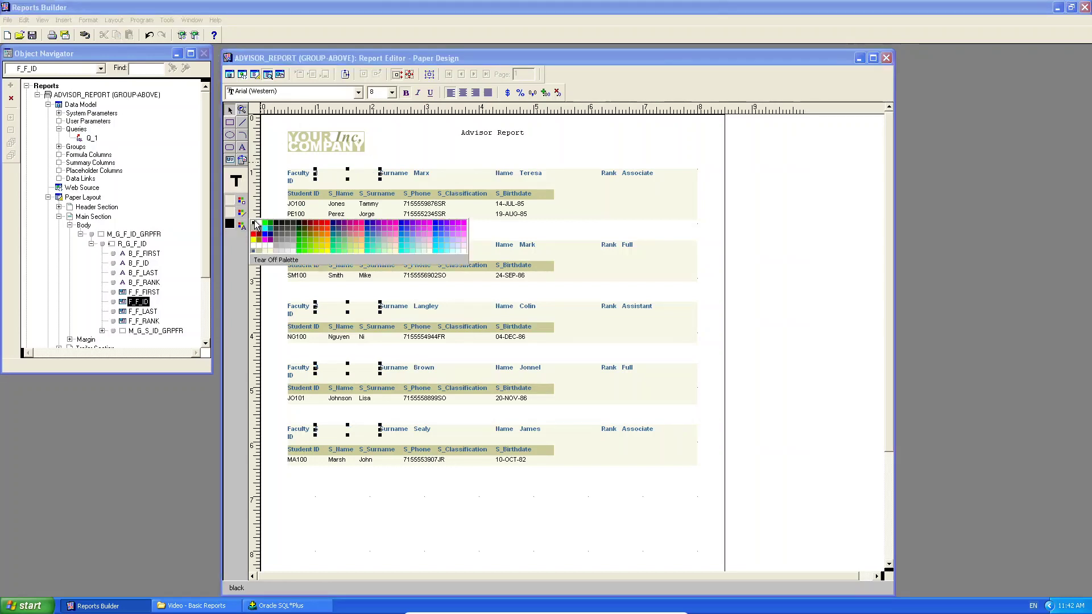
left_click(265, 234)
left_click(421, 174)
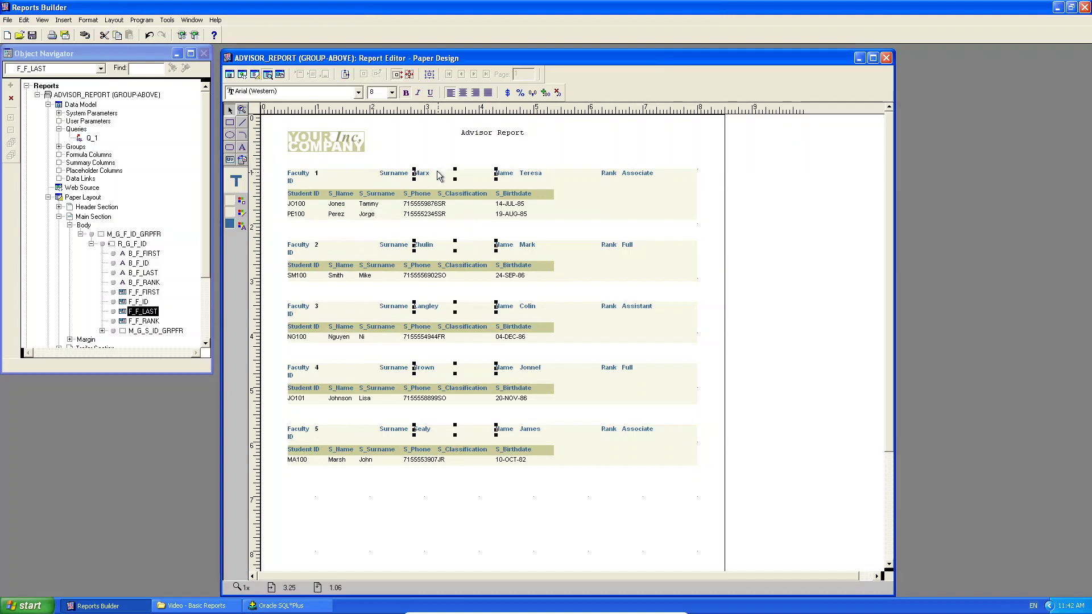
left_click(241, 226)
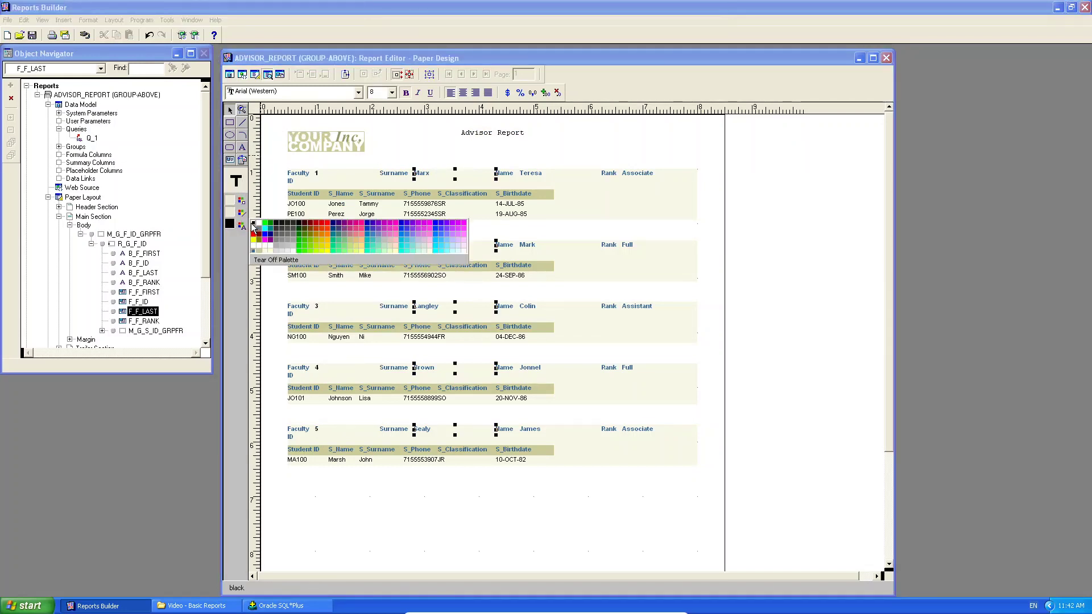
left_click(254, 227)
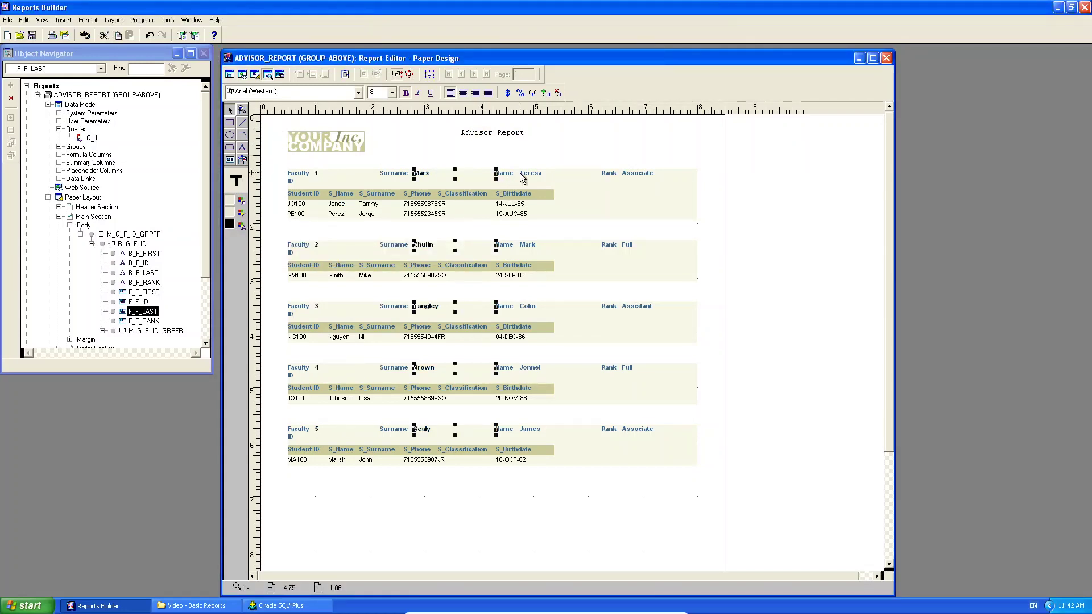
Make the faculty first-name and rank value fields black, then deselect
left_click(526, 174)
left_click(241, 227)
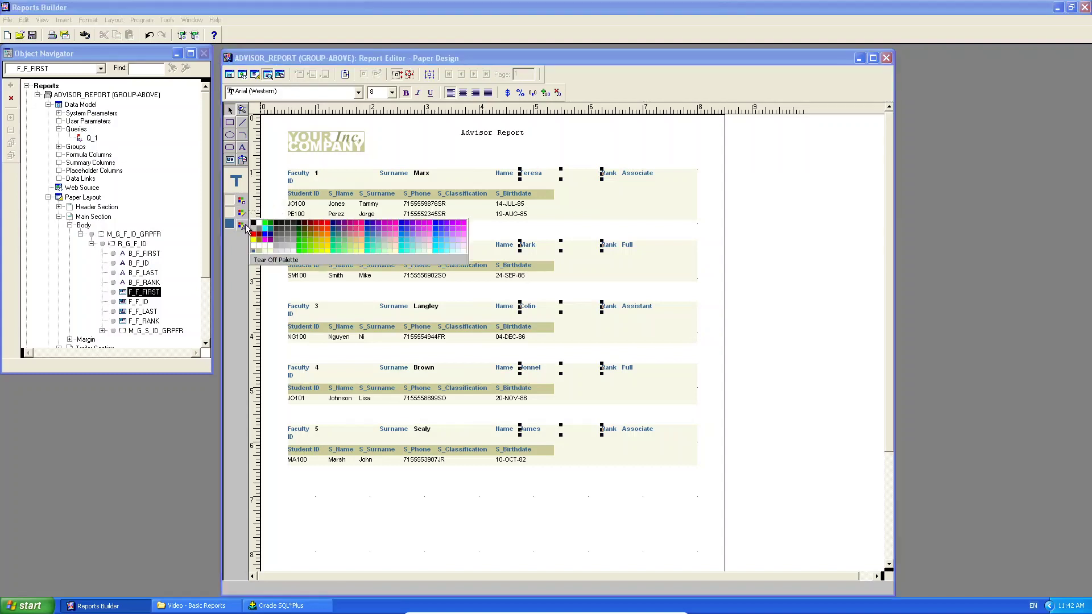
left_click(254, 228)
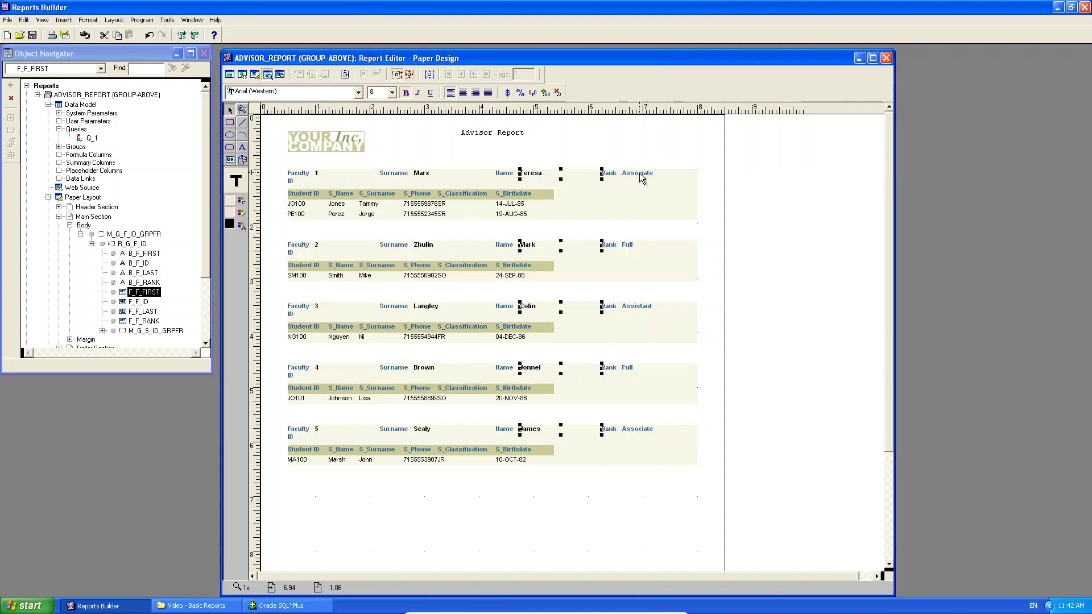
left_click(640, 174)
left_click(242, 227)
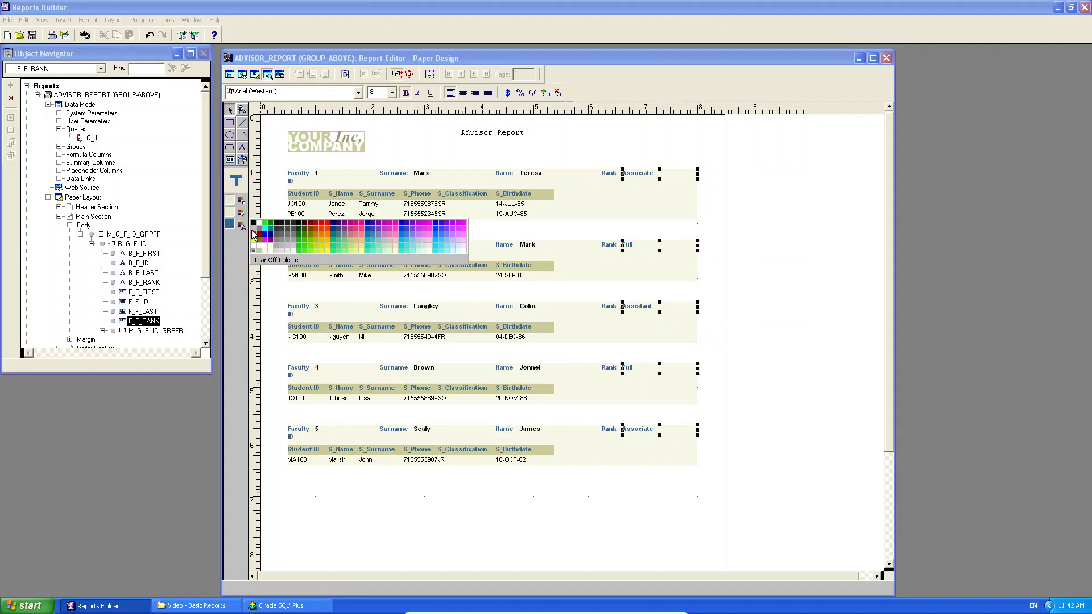
left_click(253, 228)
left_click(716, 198)
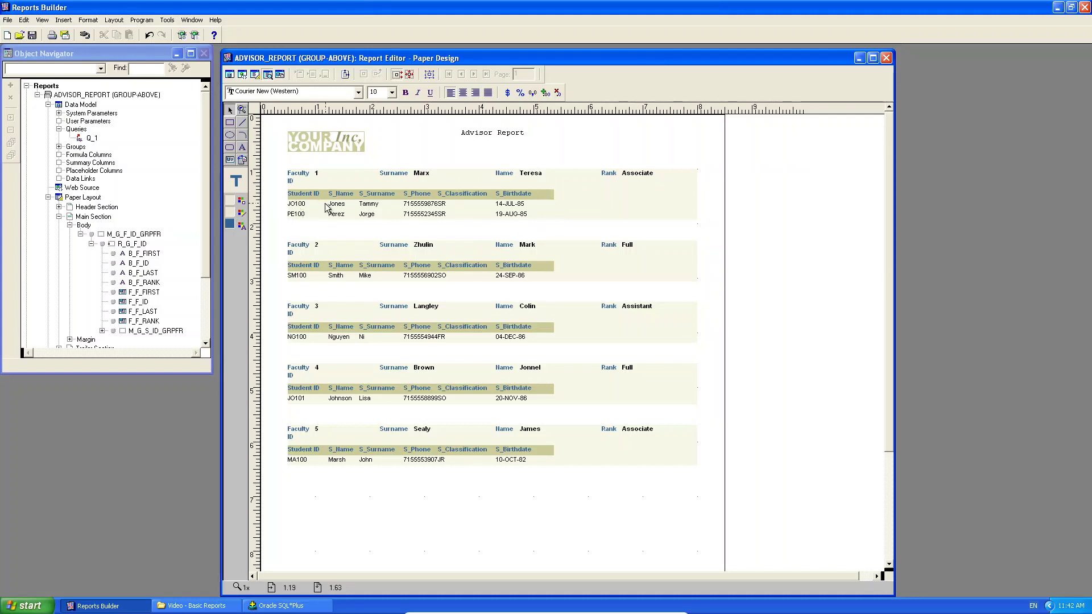
Delete the YOUR COMPANY placeholder logo and start inserting an image
left_click(343, 149)
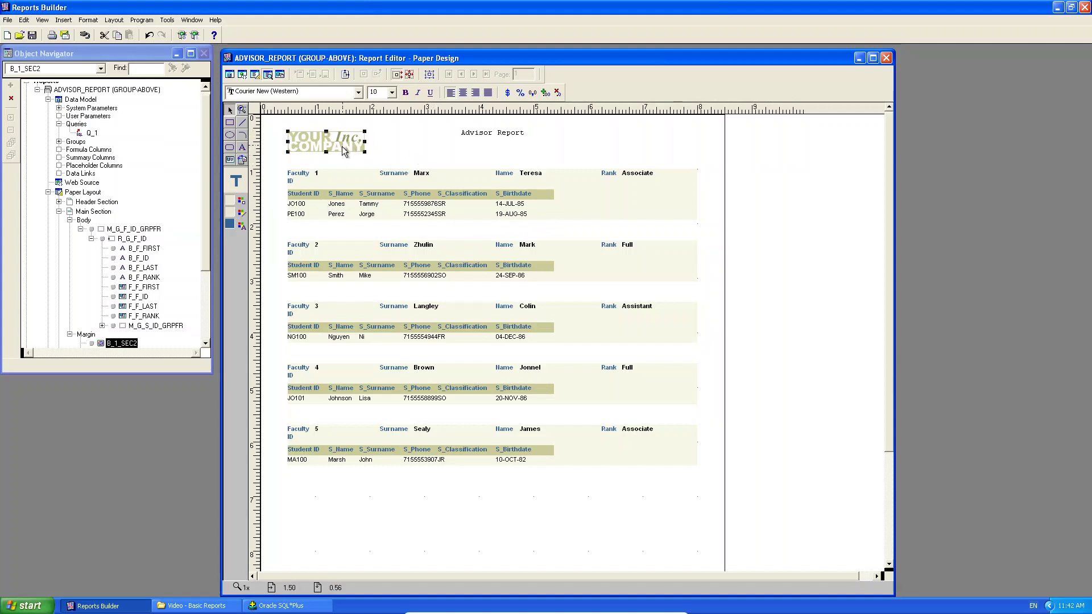
key("Delete")
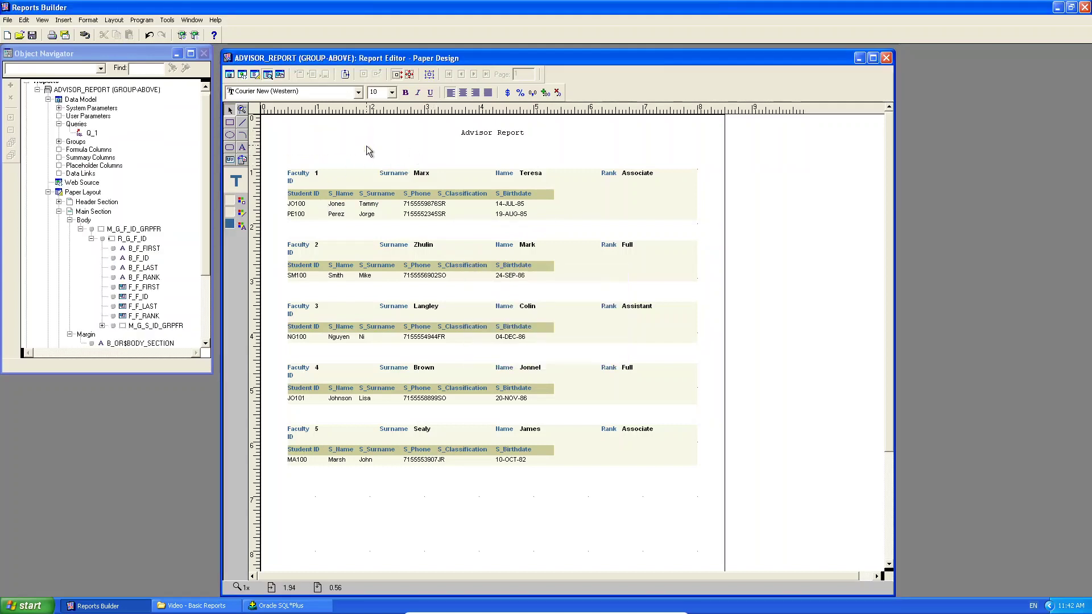
left_click(64, 21)
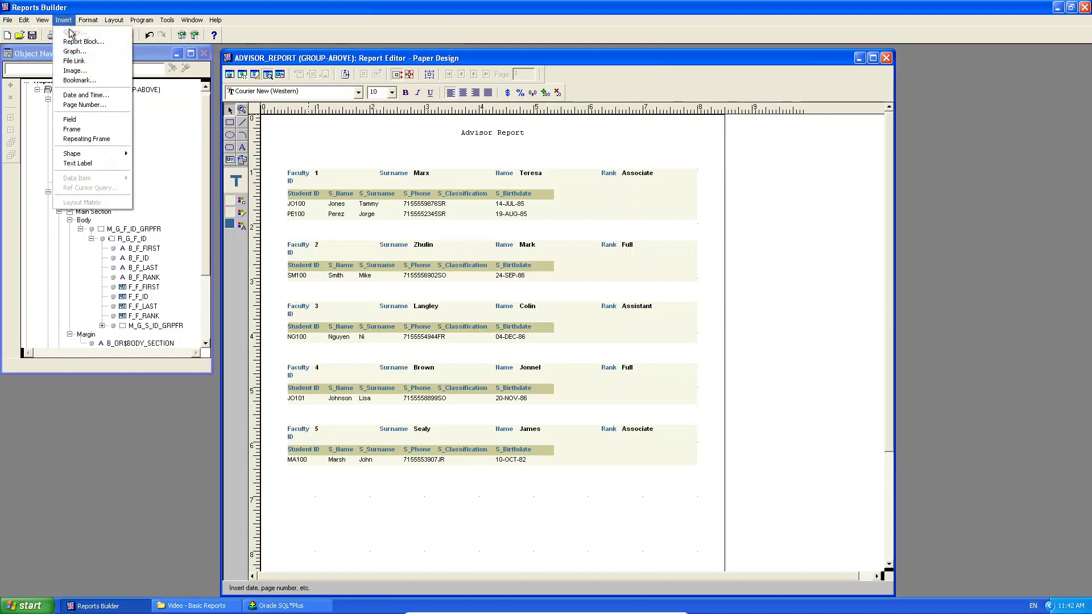
left_click(70, 72)
left_click(609, 299)
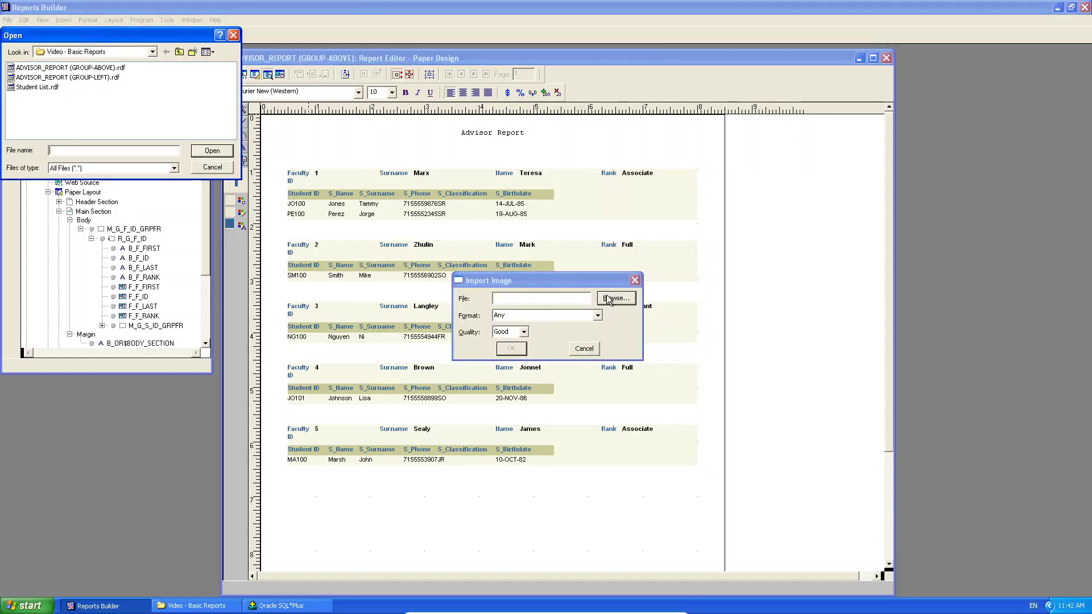
Import Nwlogo.jpg from C:\Course Technology\21629-8\Chapter05DataFiles as the report logo
left_click(179, 52)
left_click(179, 52)
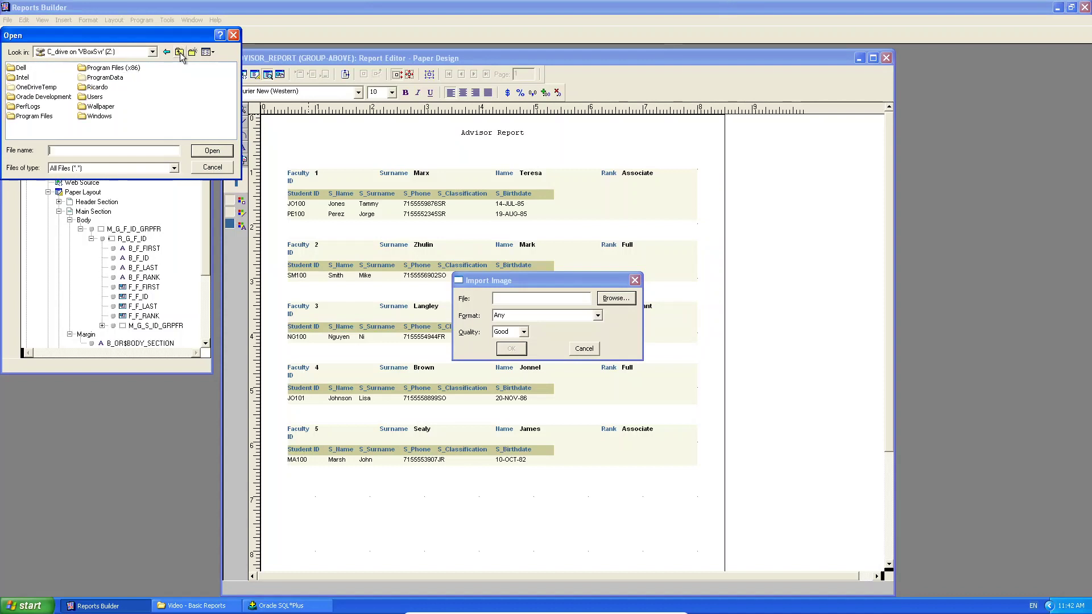
left_click(179, 51)
double_click(45, 67)
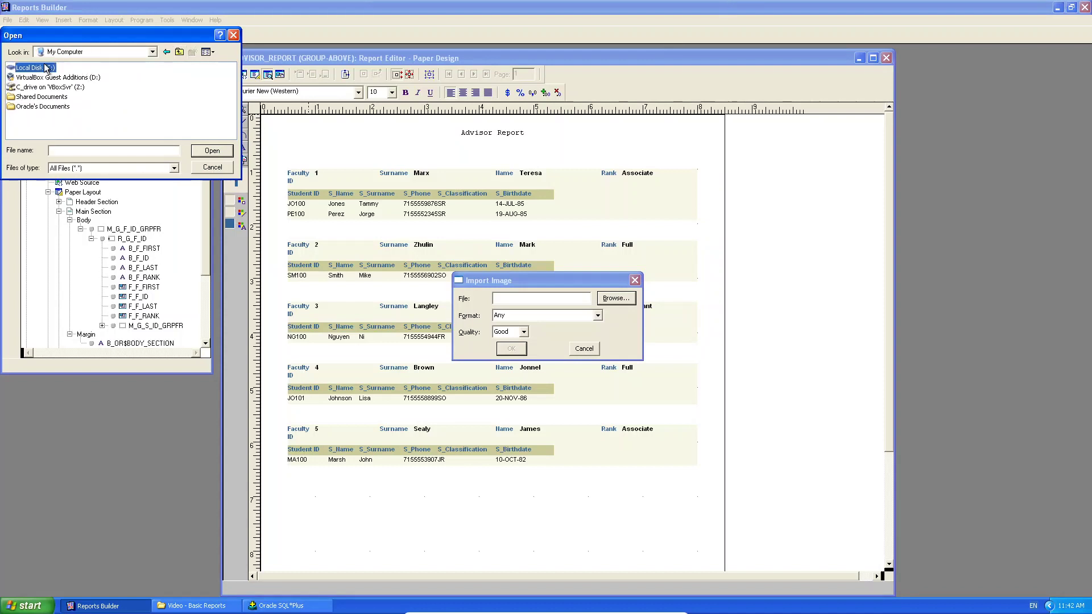
double_click(48, 77)
double_click(35, 68)
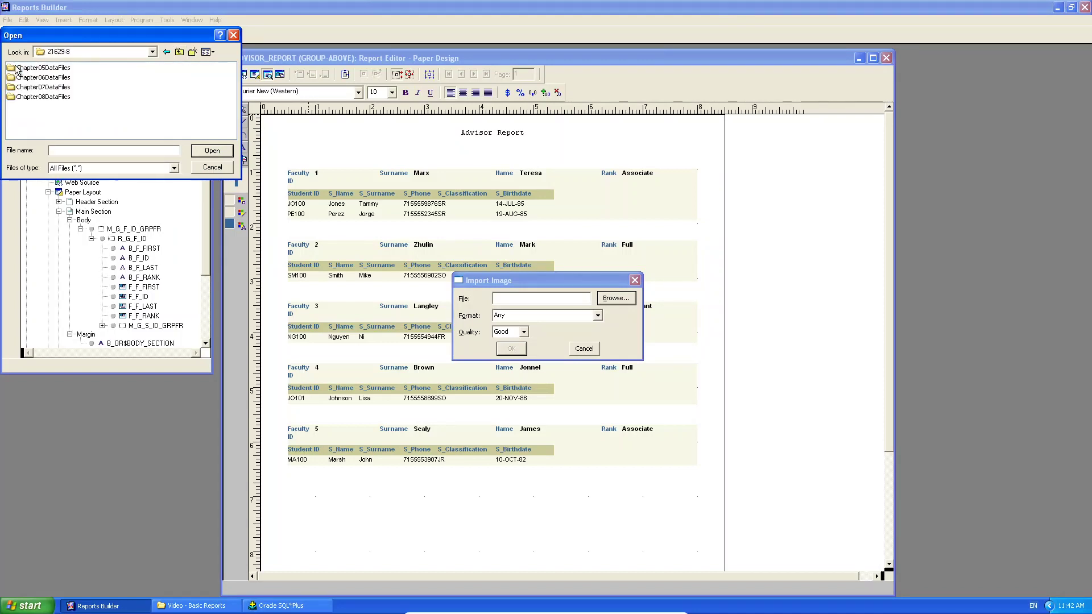
double_click(54, 74)
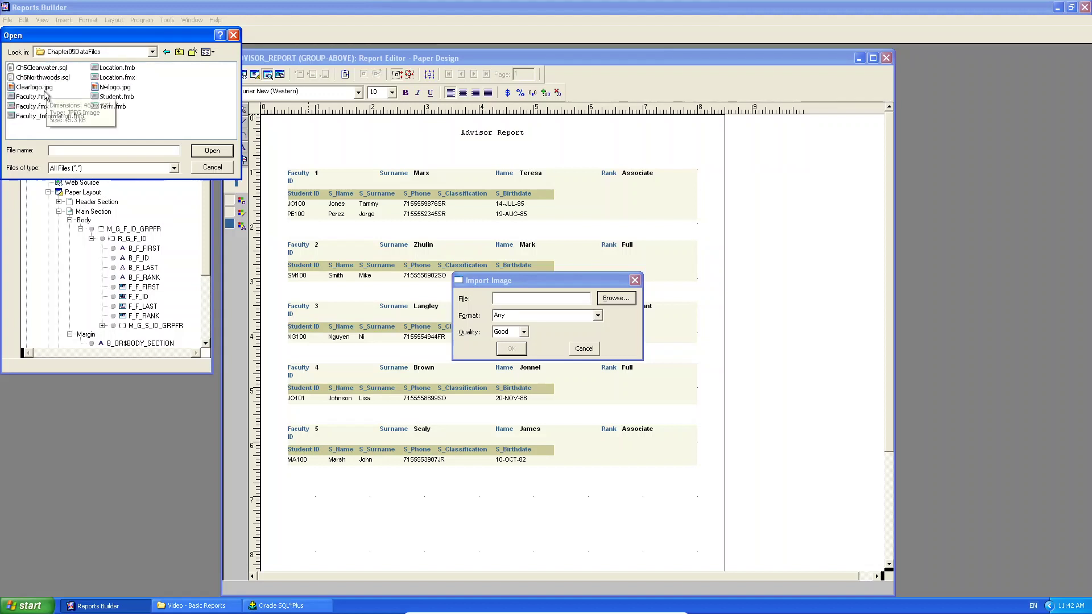
double_click(116, 87)
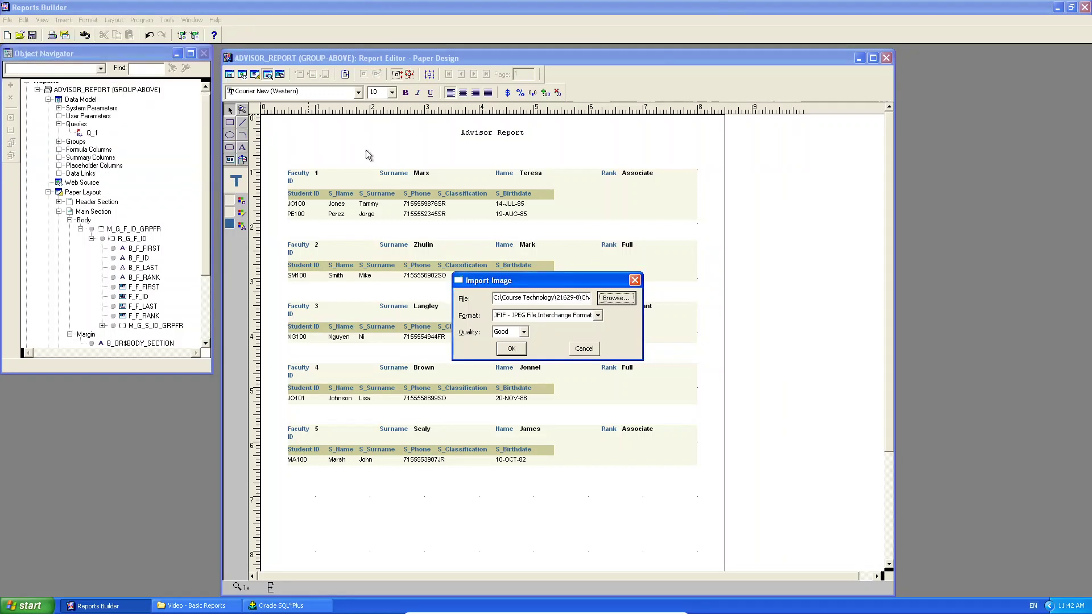
left_click(511, 349)
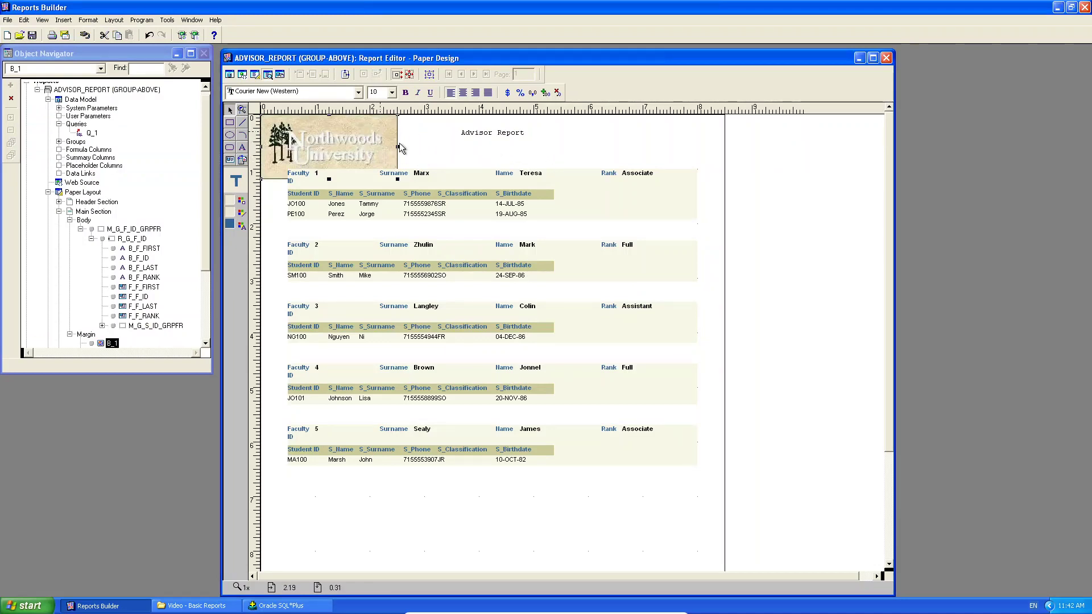
In Paper Layout, move the faculty group frame lower and reposition the logo
left_click(254, 76)
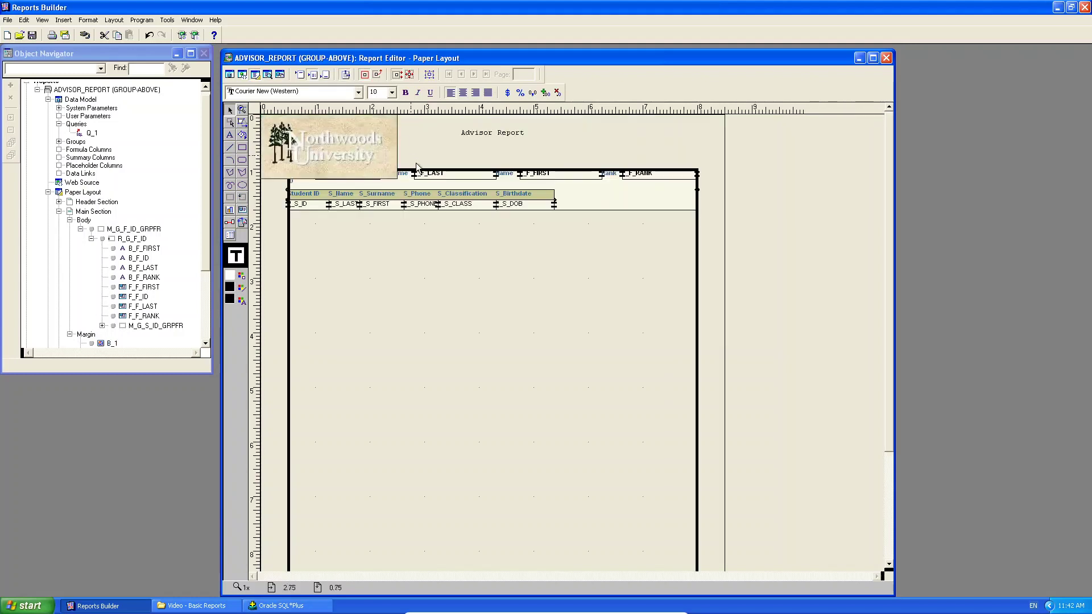
left_click(495, 184)
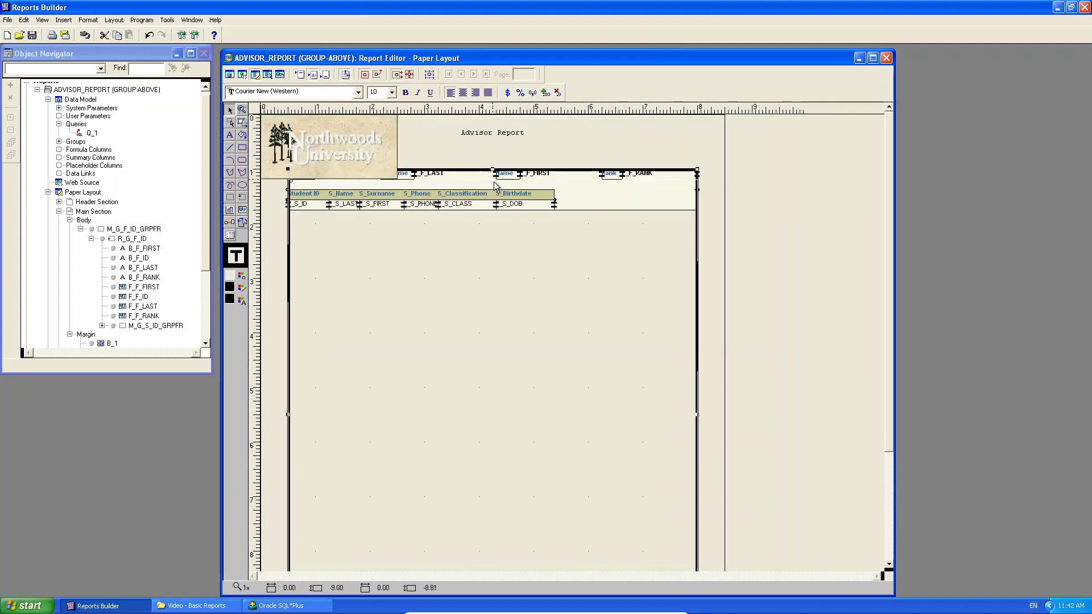
left_click_drag(495, 183, 495, 221)
left_click(323, 158)
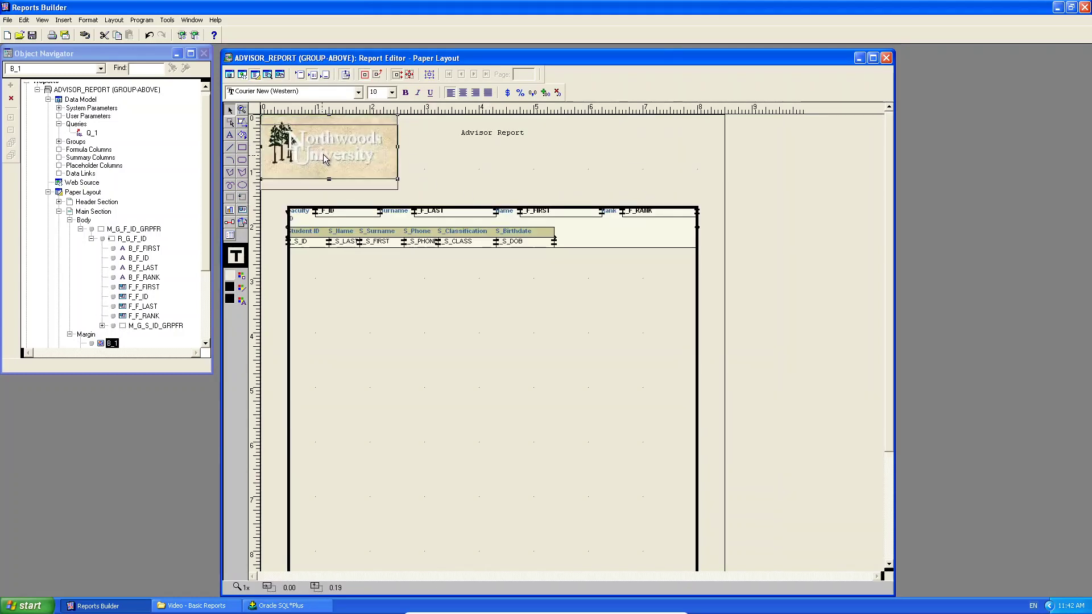
mouse_move(324, 159)
left_mouse_down()
mouse_move(350, 157)
mouse_move(327, 151)
left_mouse_up()
left_click(464, 145)
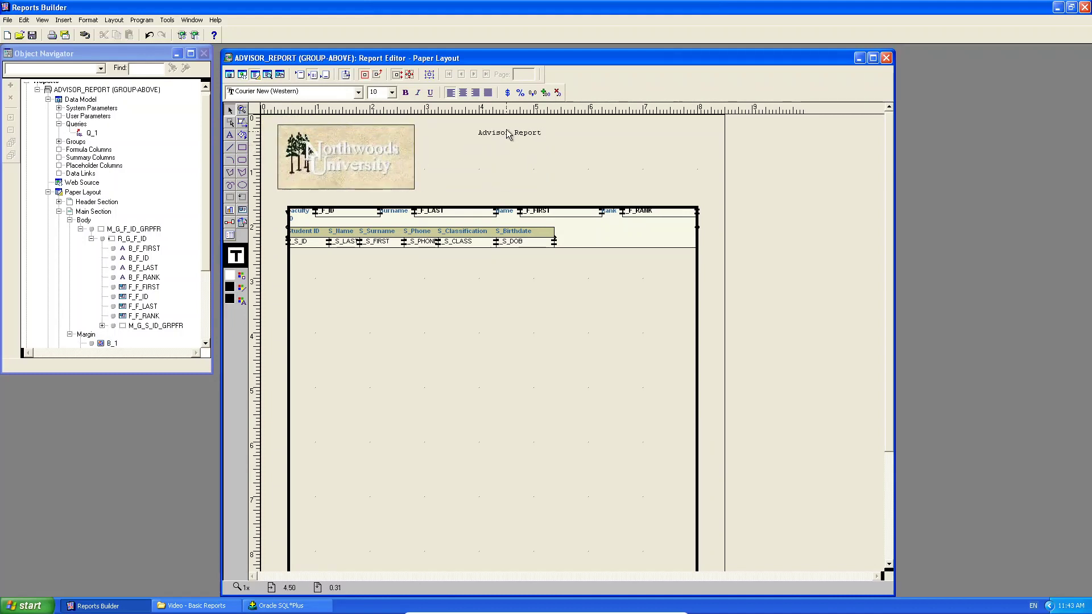
Set the Advisor Report title to 22-point Arial and move it right beside the logo
left_click(508, 134)
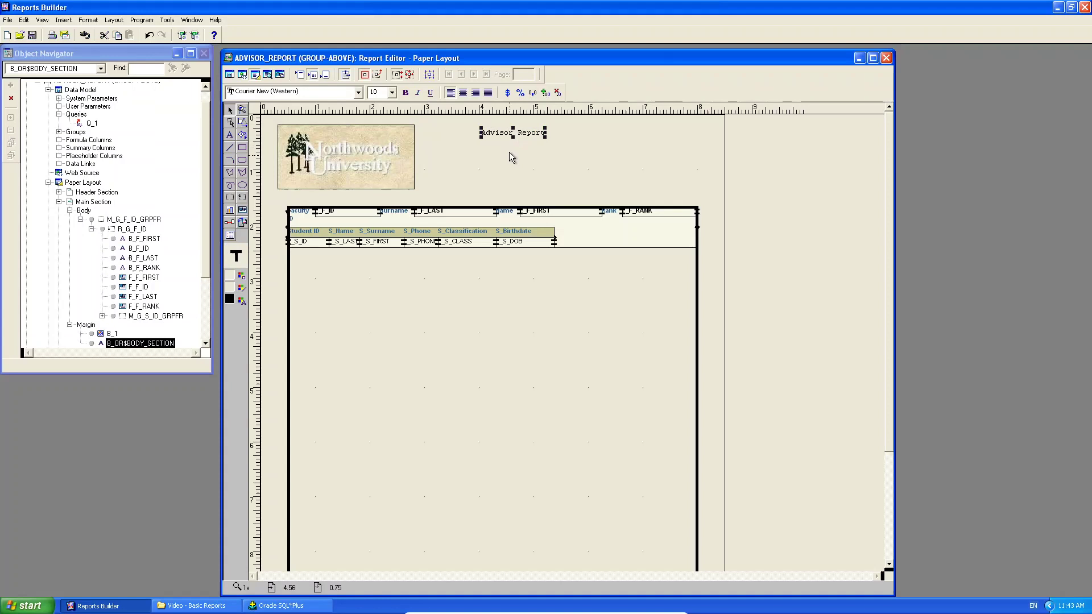
left_click_drag(514, 135, 544, 150)
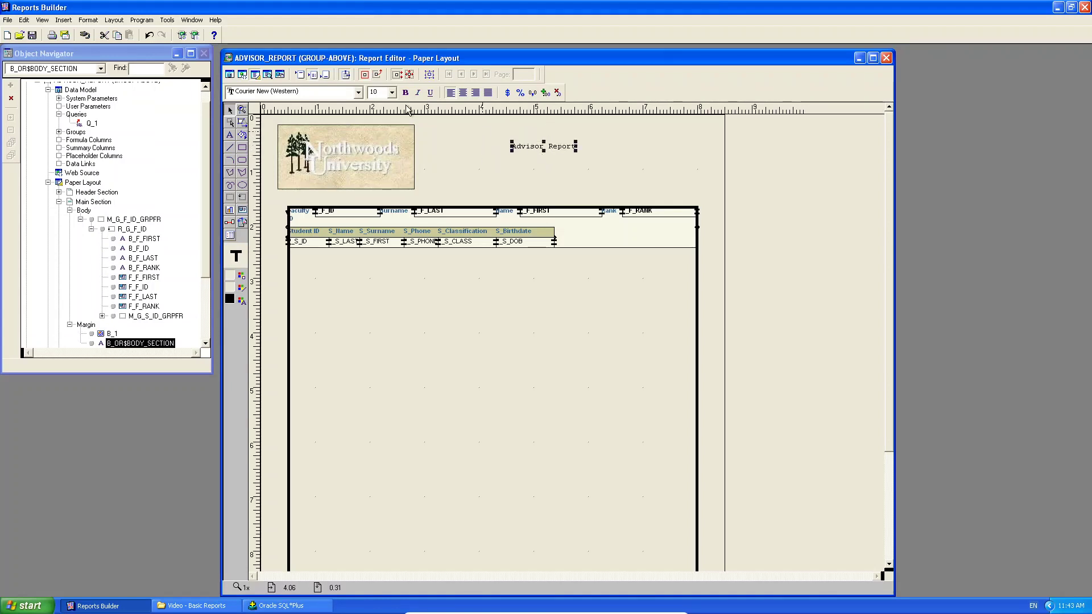
left_click(392, 92)
left_click(382, 164)
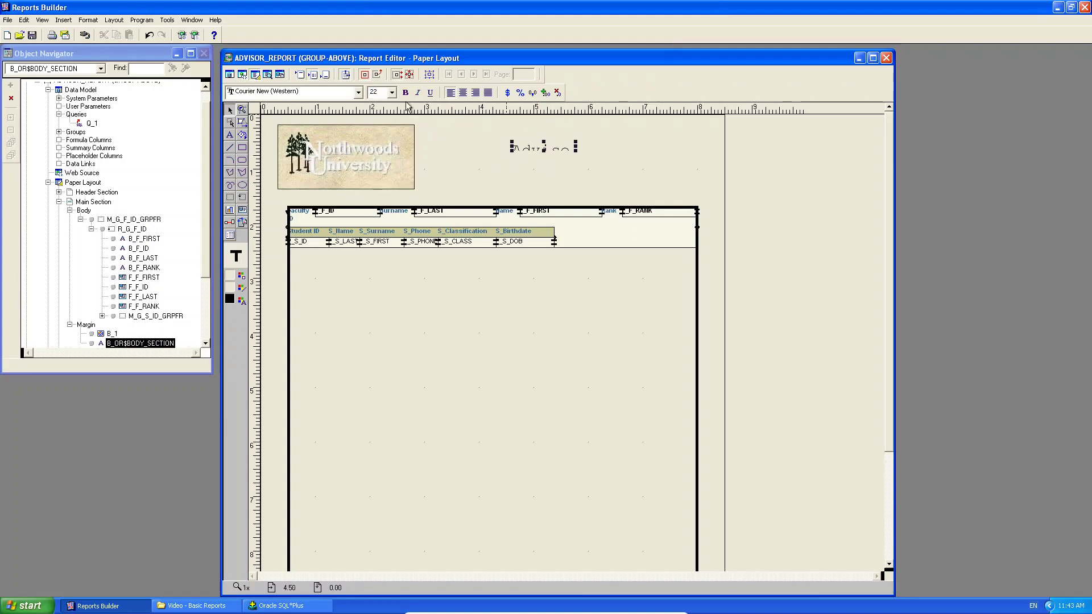
left_click(358, 93)
left_click_drag(360, 136, 360, 122)
scroll(303, 111, "up", 4)
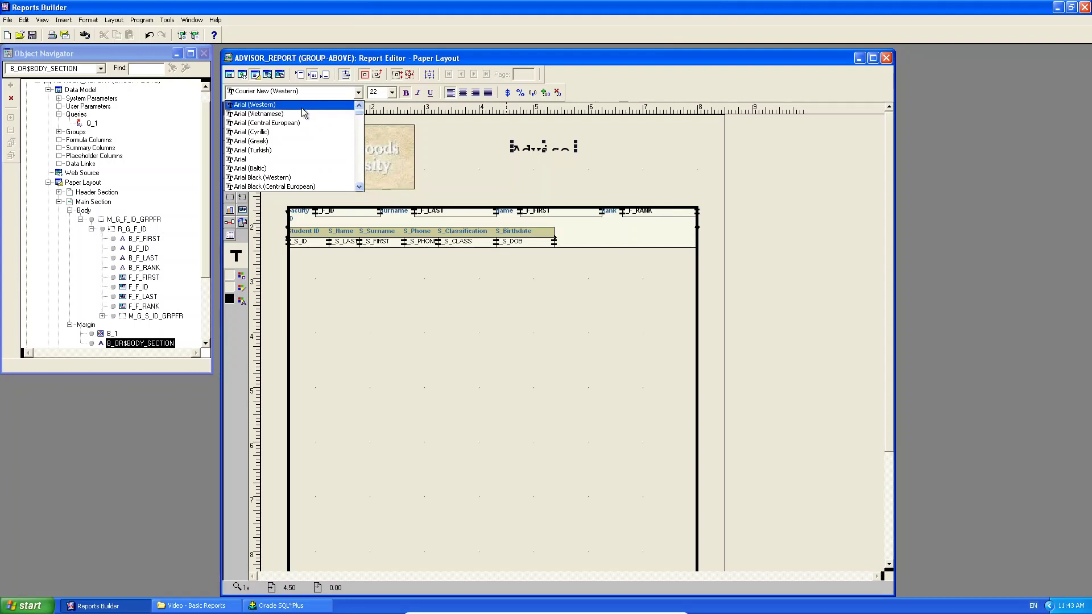
left_click(296, 160)
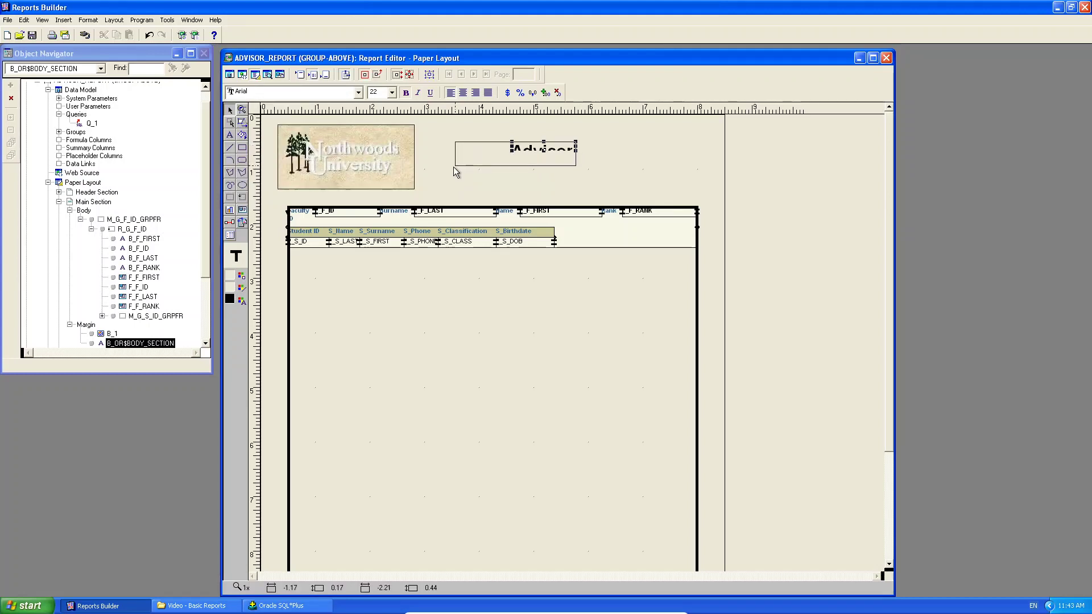
left_click_drag(556, 158, 575, 158)
left_click(654, 171)
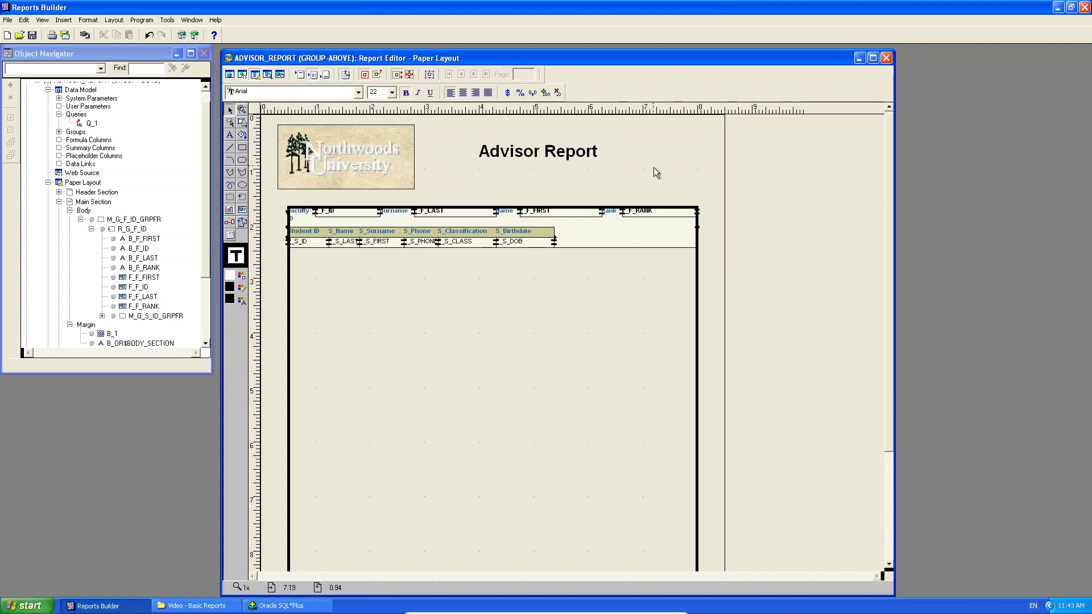
Preview the Advisor Report in Paper Design with the logo, 22-point title and five faculty groups
left_click(267, 74)
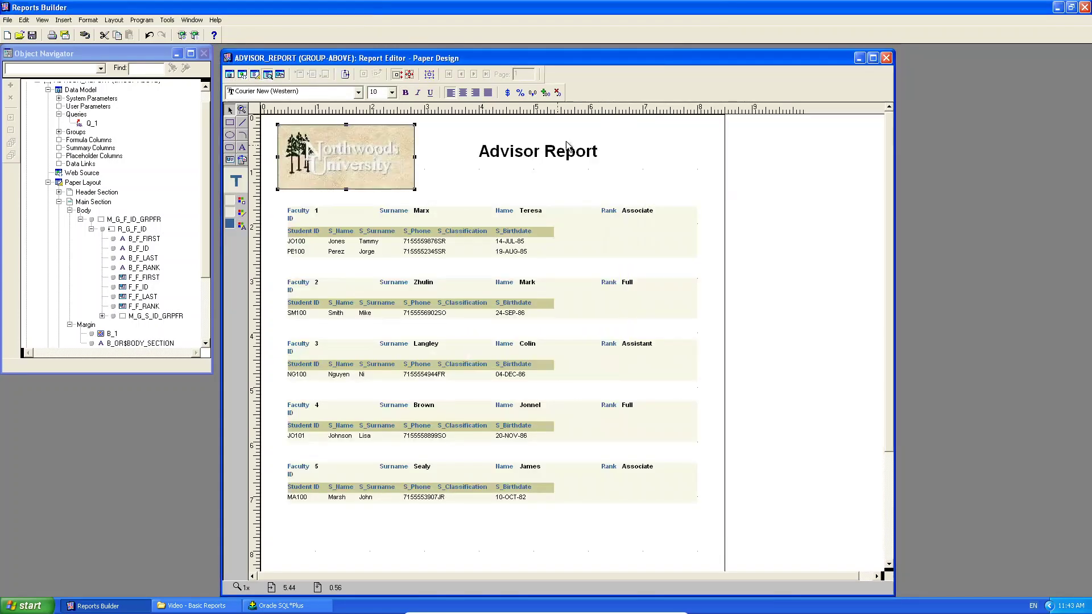